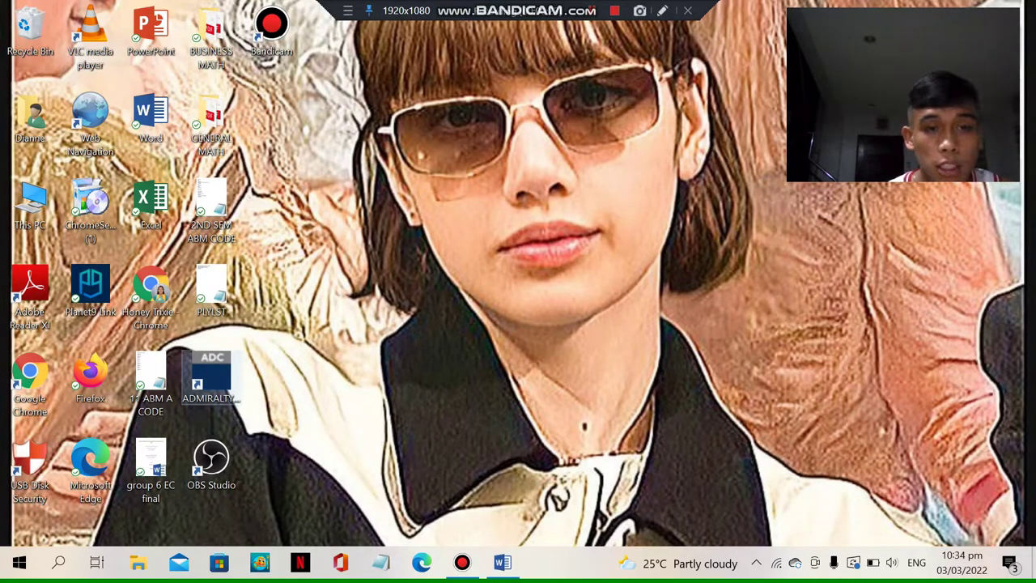
Open ADMIRALTY Digital Catalogue and go to the Cebu (Philippines) harbour on the map.
left_click(215, 371)
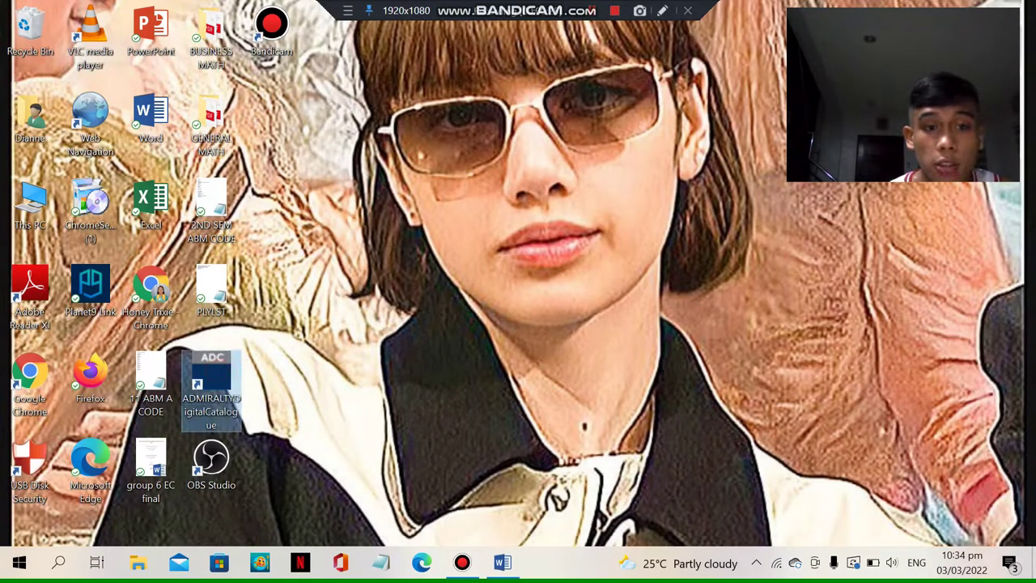
double_click(213, 374)
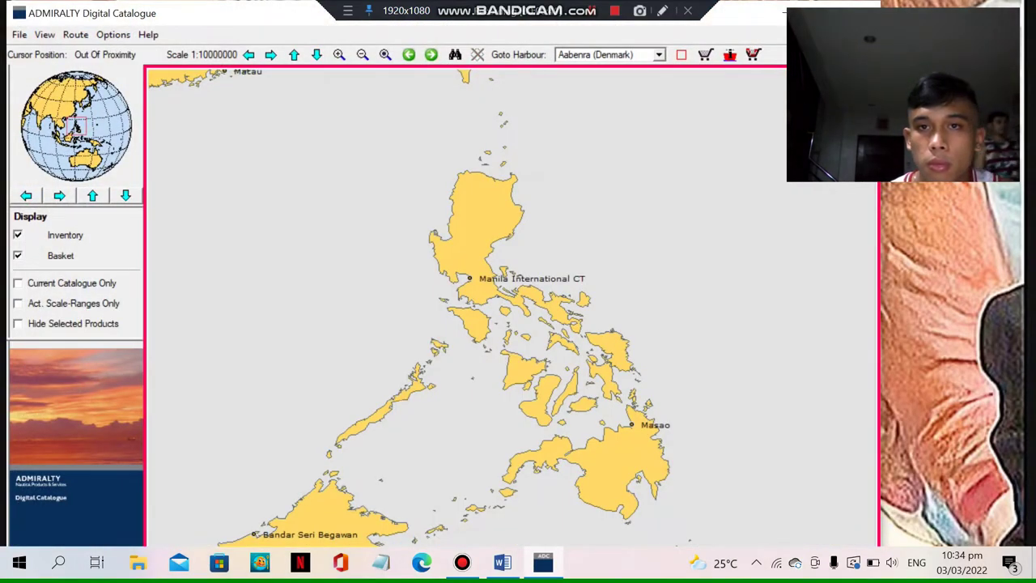
left_click(613, 54)
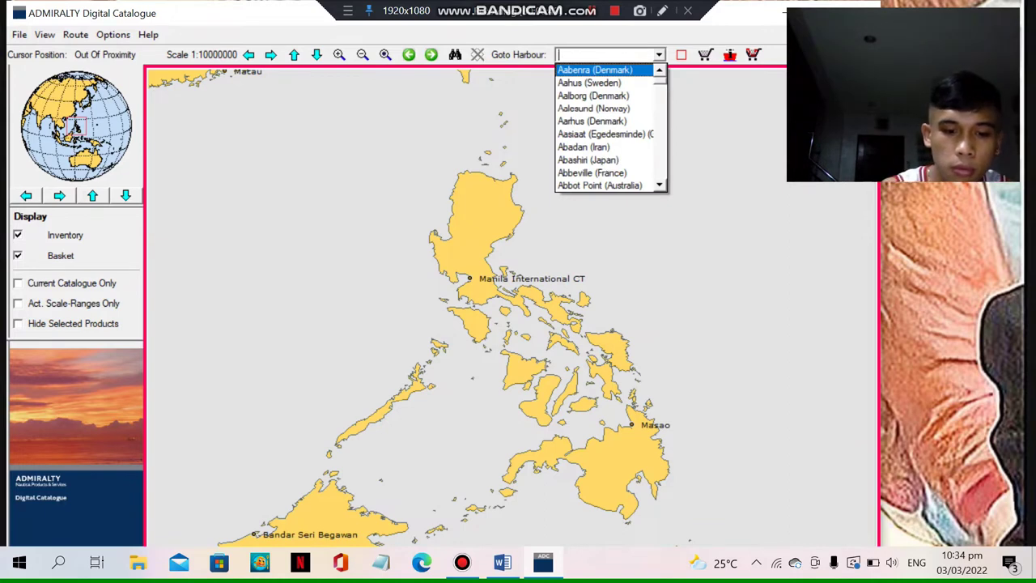
type("cebu")
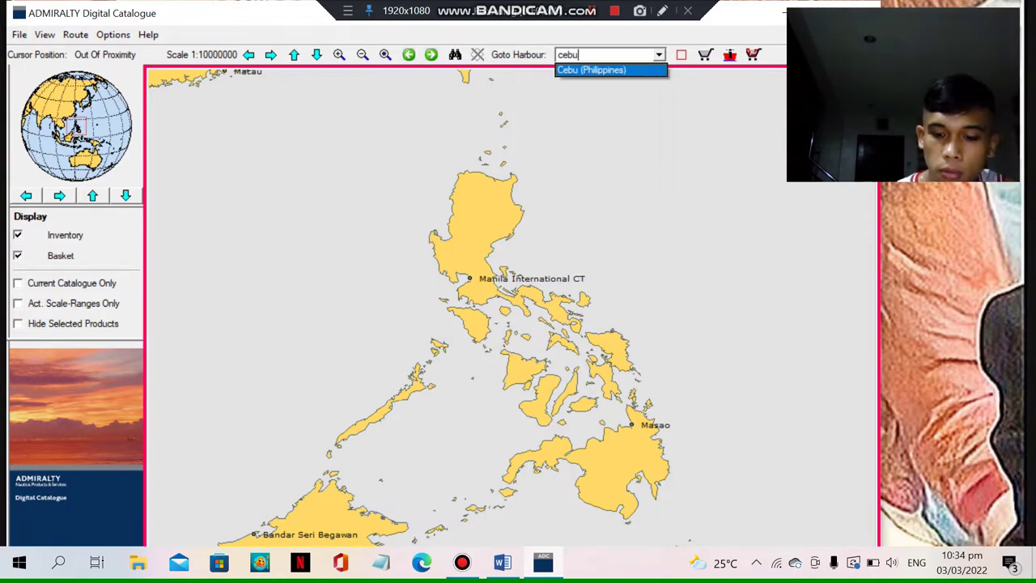
left_click(613, 70)
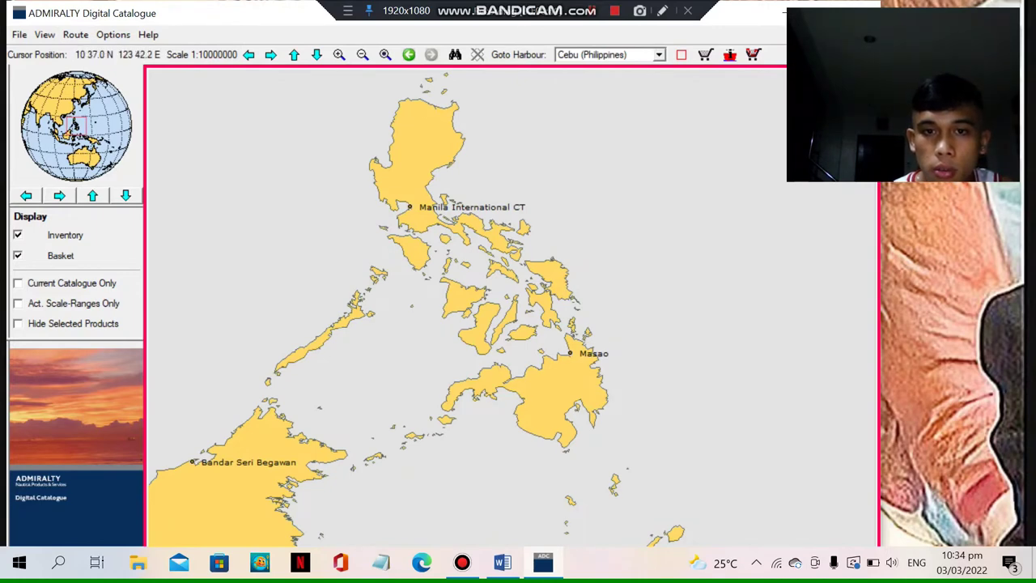
scroll(510, 314, "down", 1)
scroll(510, 313, "down", 1)
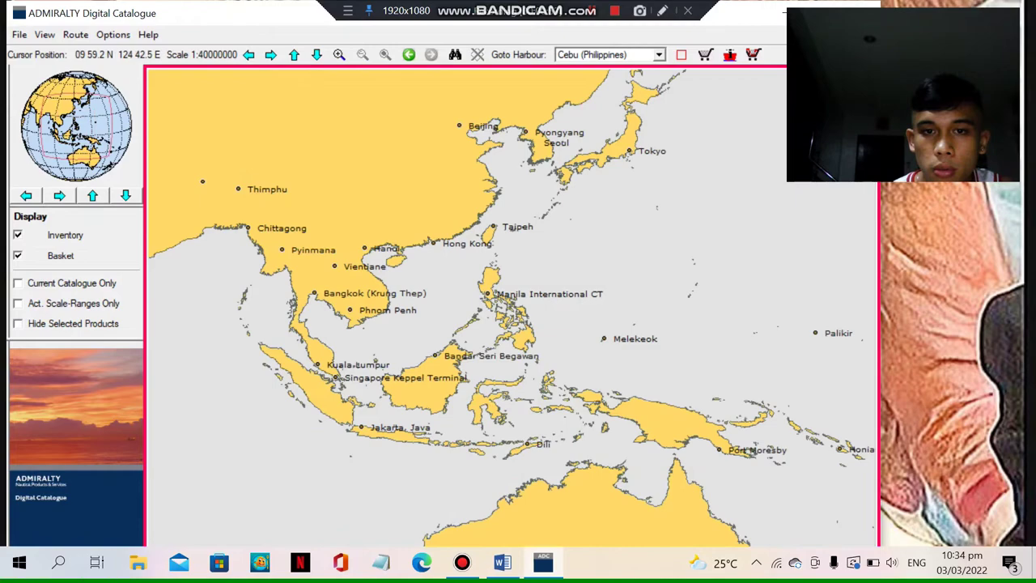
scroll(510, 313, "up", 2)
scroll(522, 324, "up", 2)
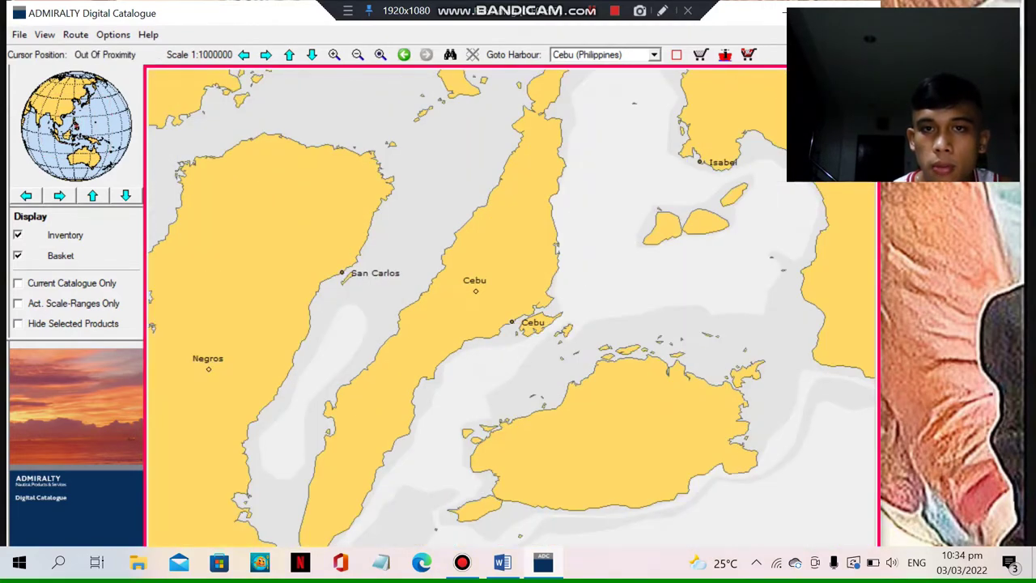
Locate the harbour Subic Bay, Keppel Subic Shipyard (Philippines) and view its surroundings on the map.
left_click(626, 55)
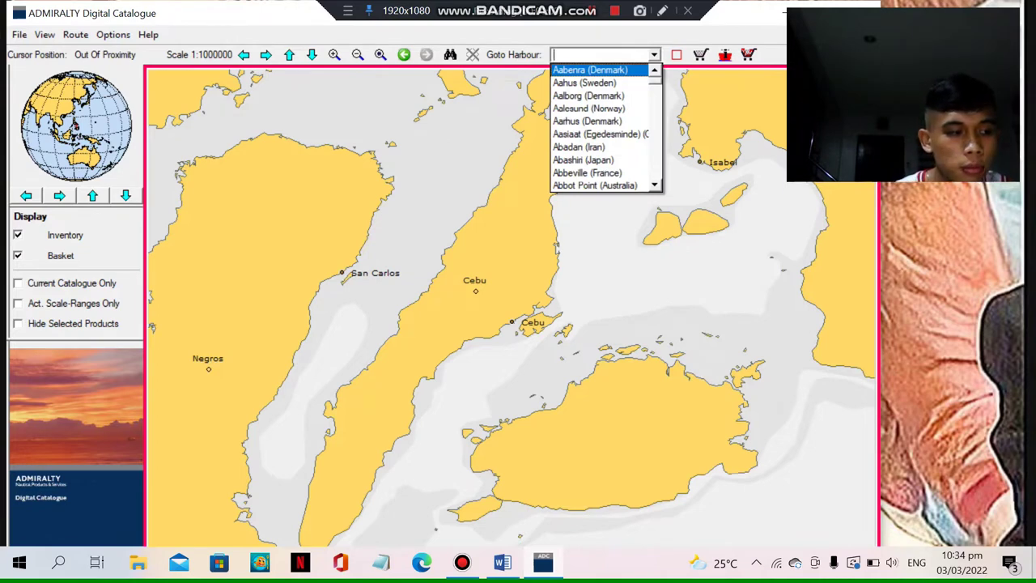
type("subic")
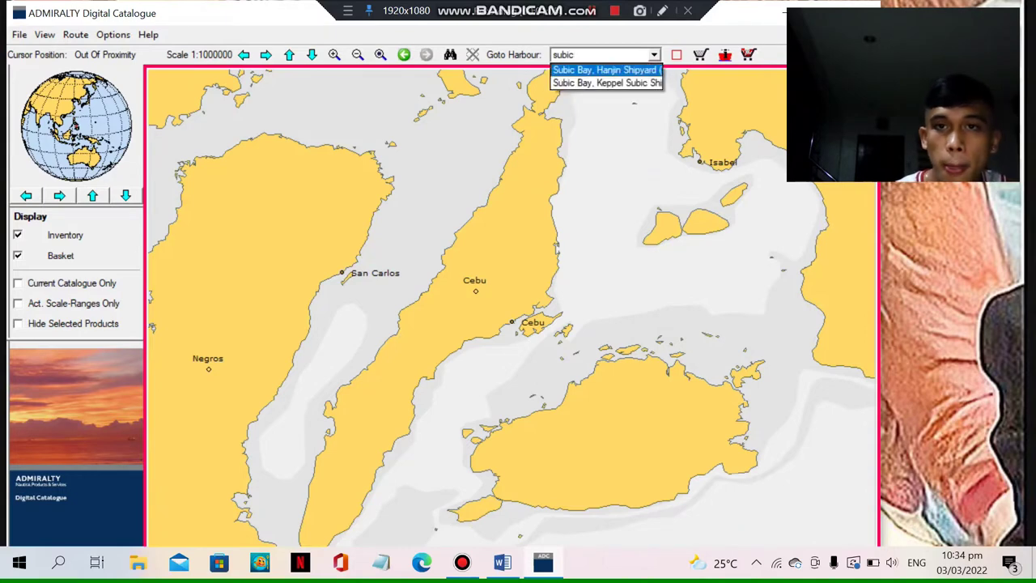
left_click(625, 82)
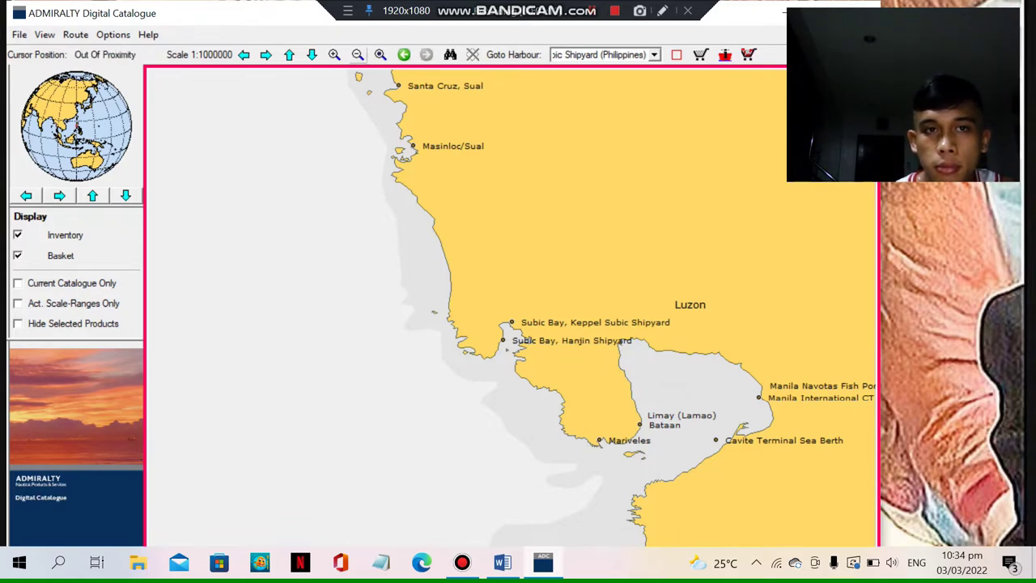
left_click(358, 55)
left_click(358, 54)
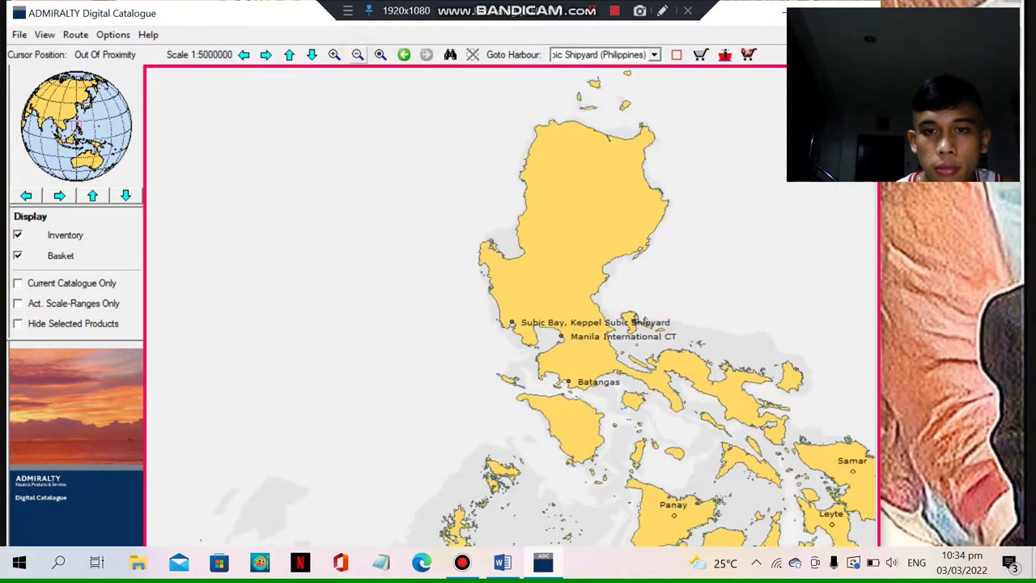
left_click(358, 54)
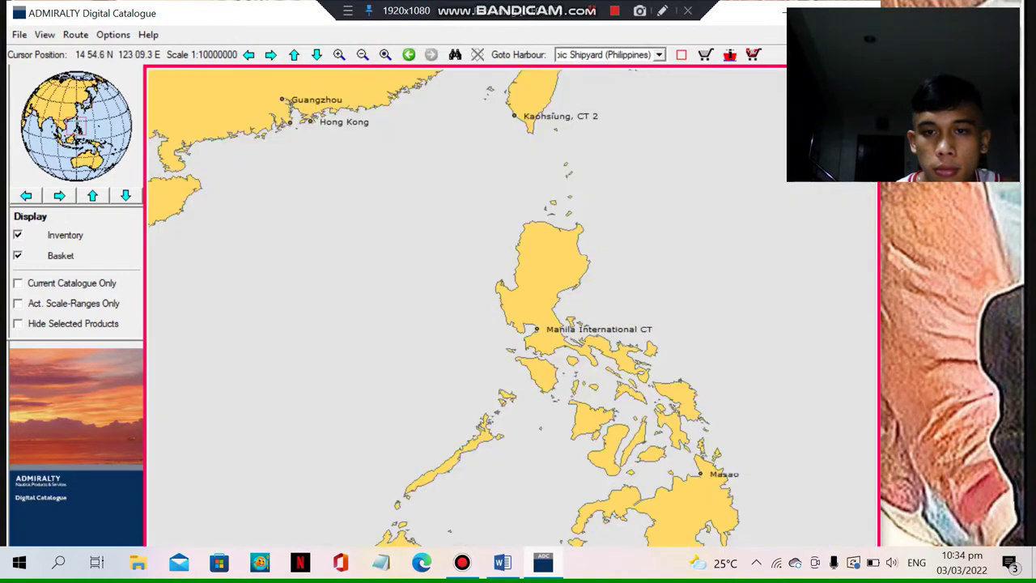
scroll(640, 401, "up", 1)
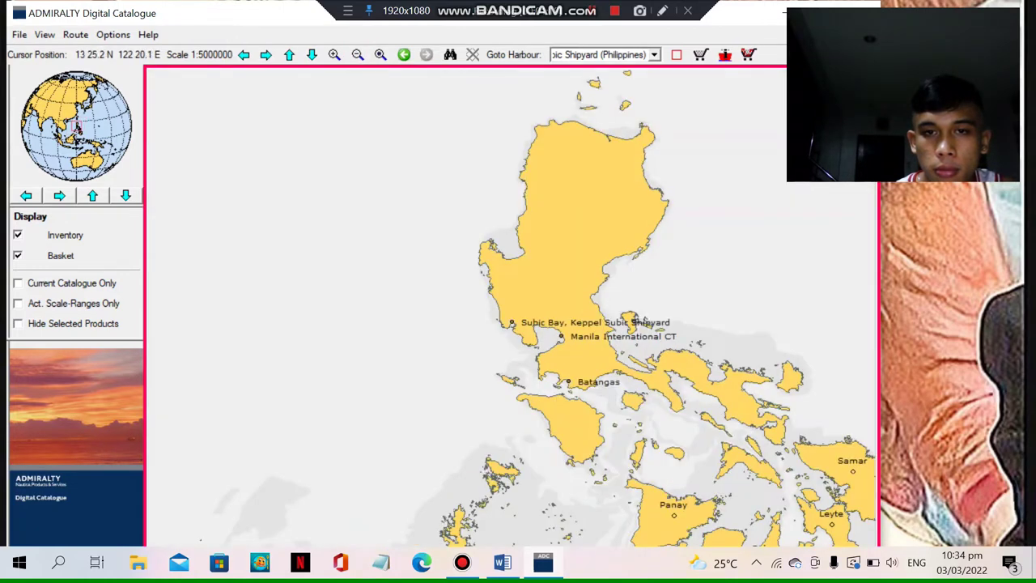
scroll(648, 400, "up", 1)
scroll(640, 395, "down", 2)
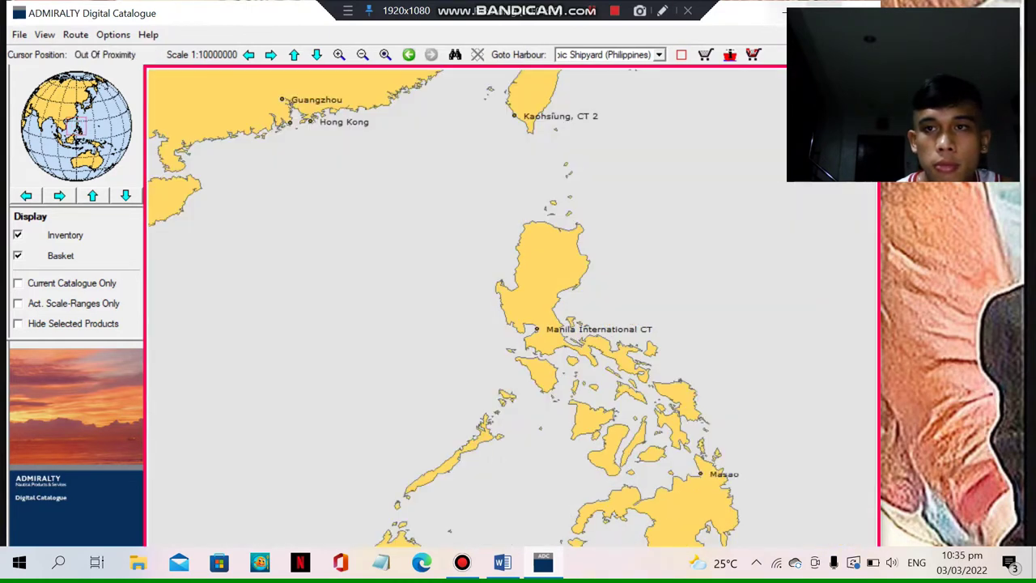
Maximize the catalogue window and start a new route with its first waypoint at the Cebu harbour.
left_click(829, 12)
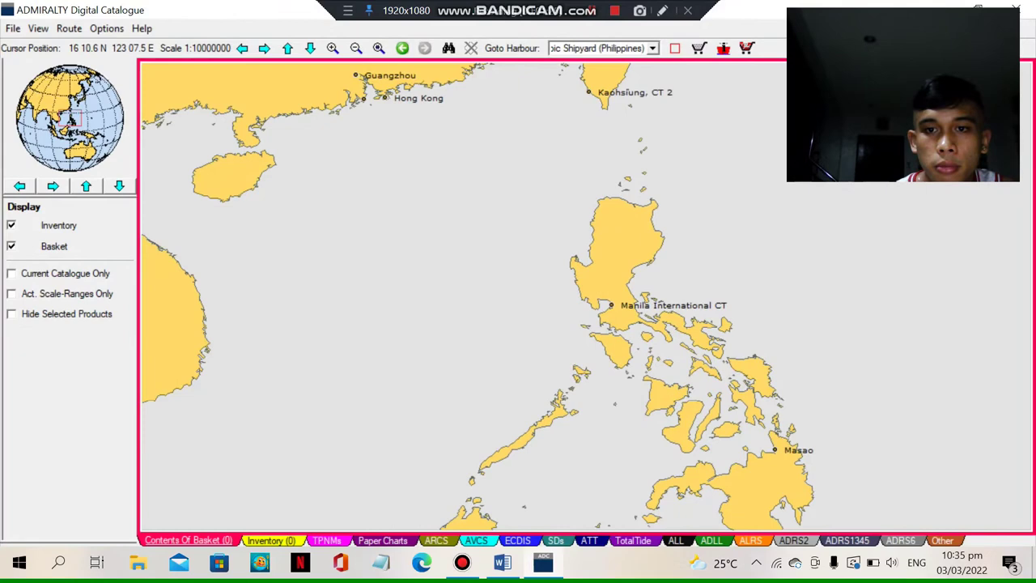
left_click(69, 29)
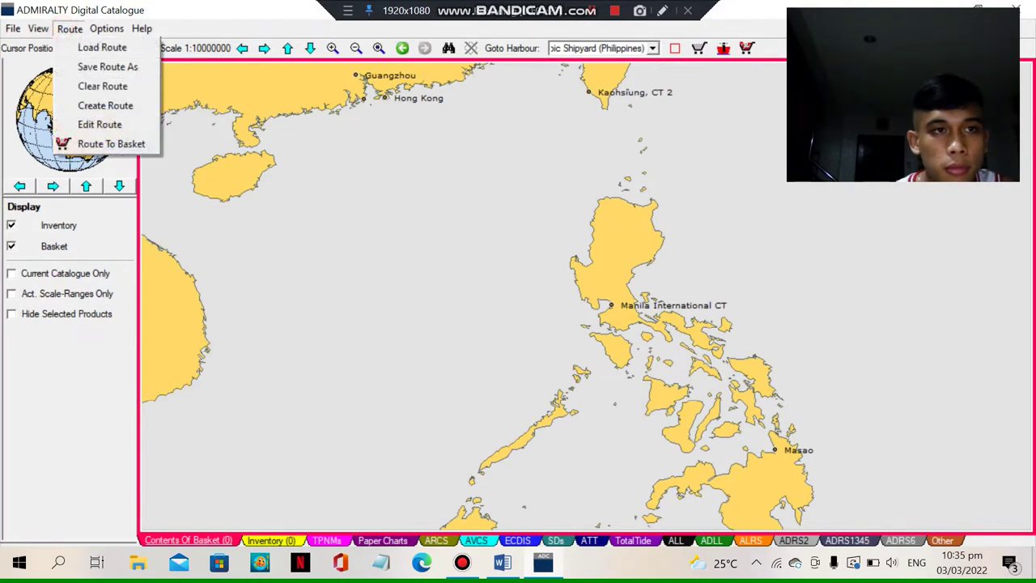
left_click(101, 105)
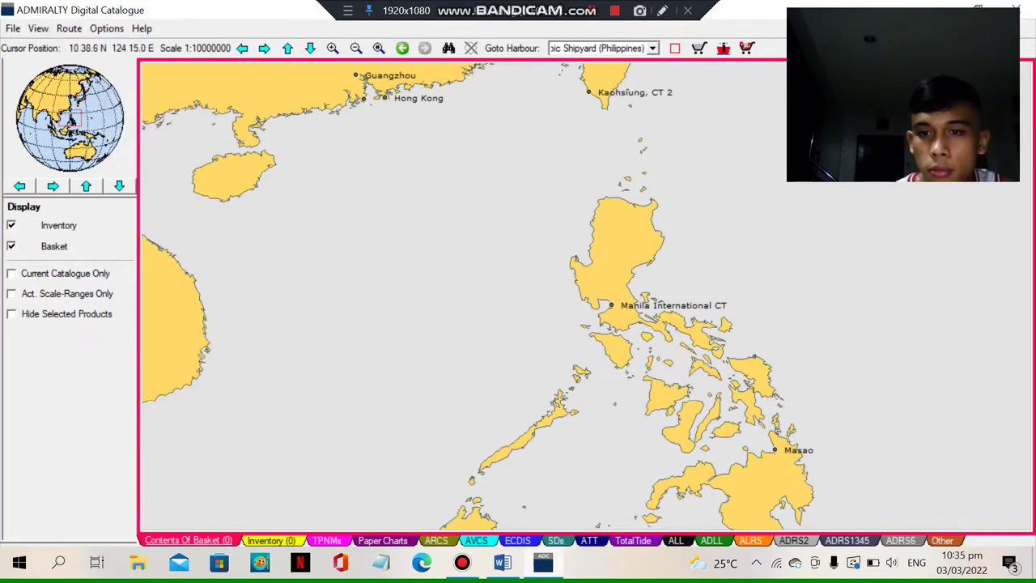
scroll(718, 422, "up", 1)
scroll(587, 298, "up", 1)
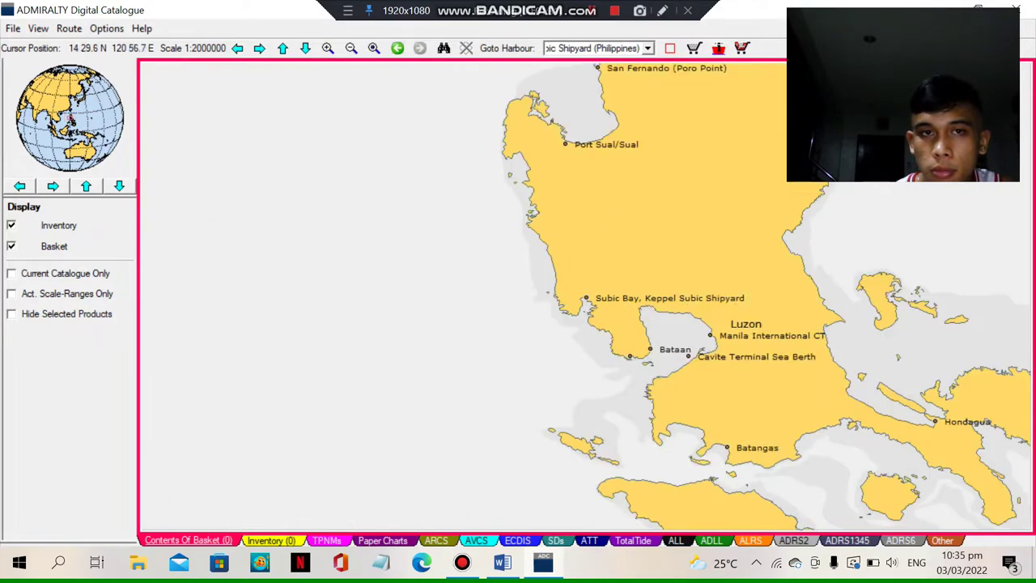
left_click(305, 48)
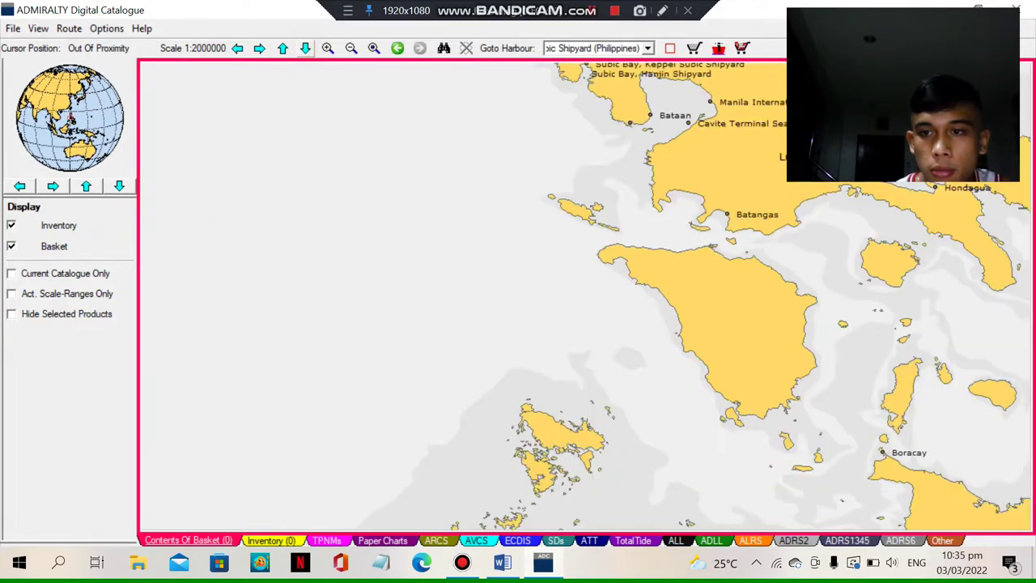
left_click(305, 47)
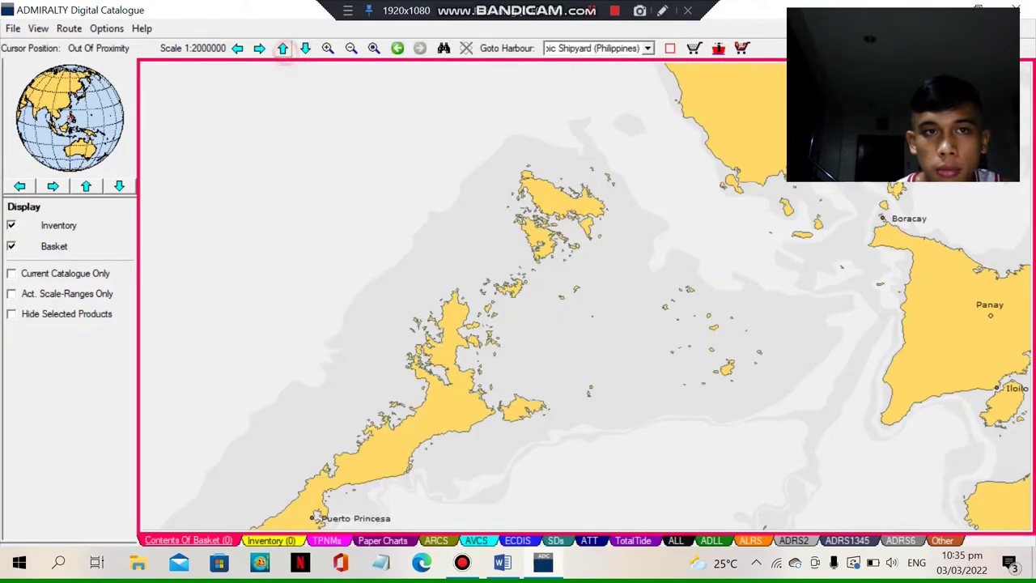
left_click(283, 48)
left_click(259, 47)
left_click(259, 48)
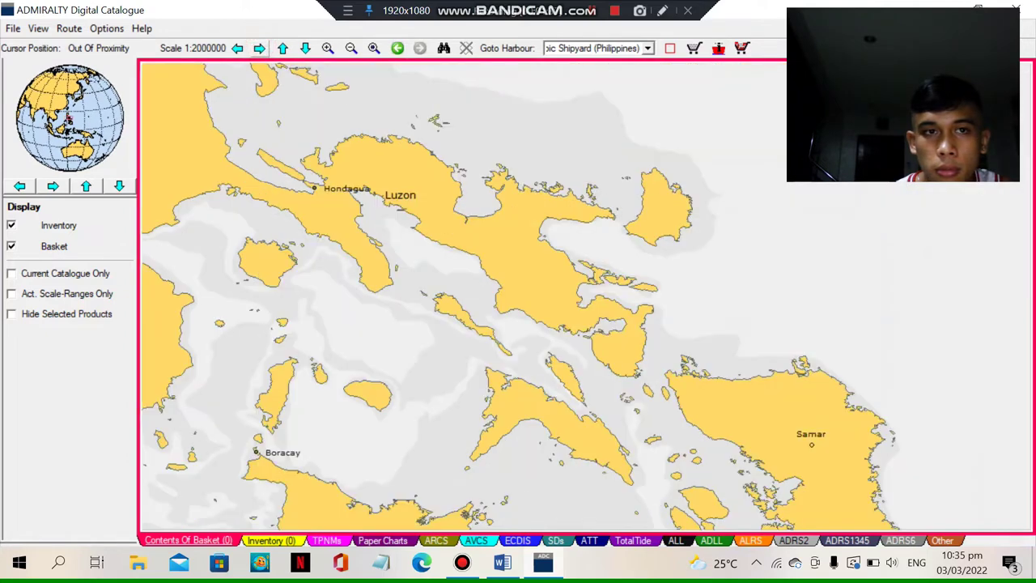
left_click(305, 47)
left_click(306, 48)
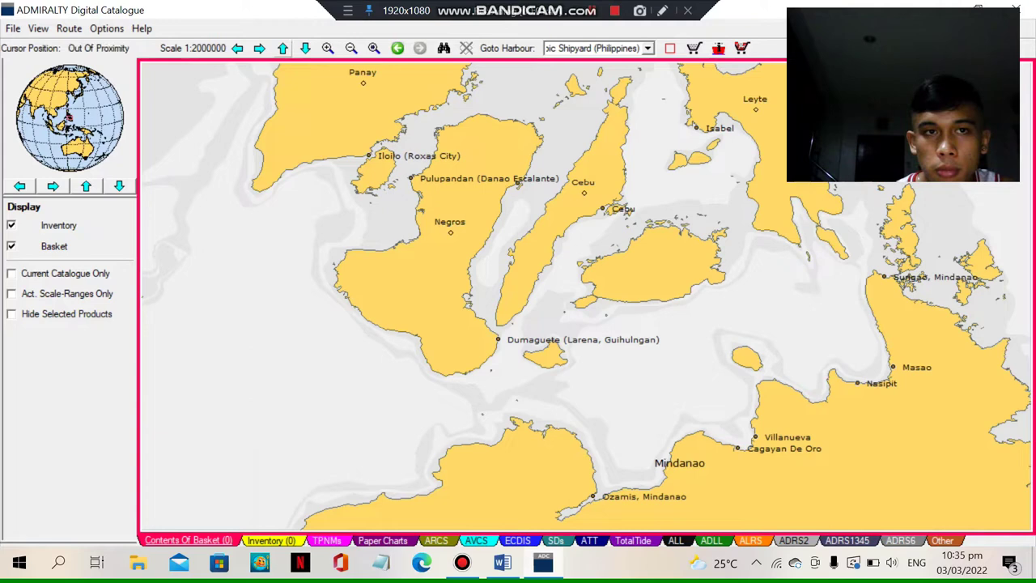
left_click(283, 48)
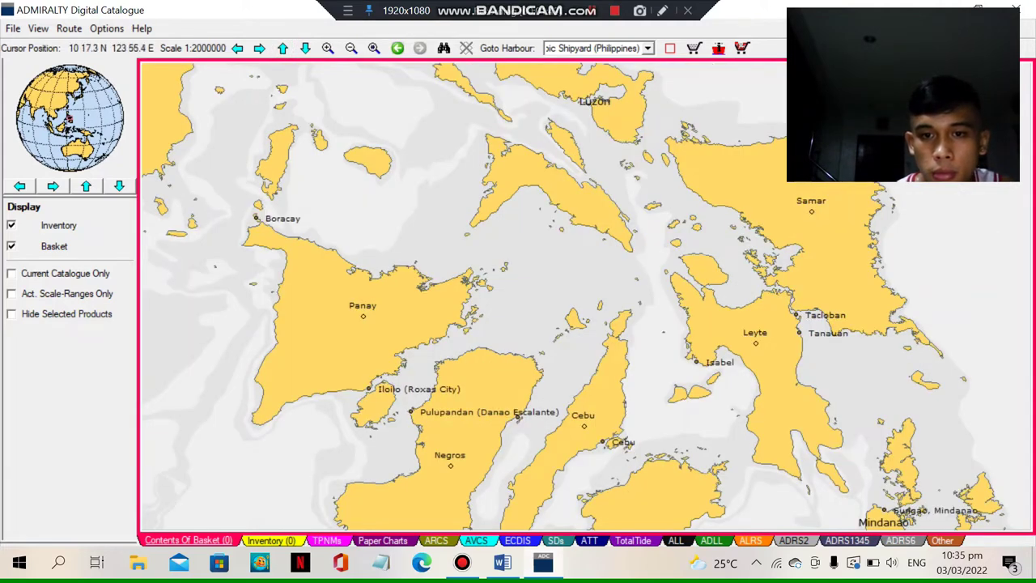
left_click(603, 441)
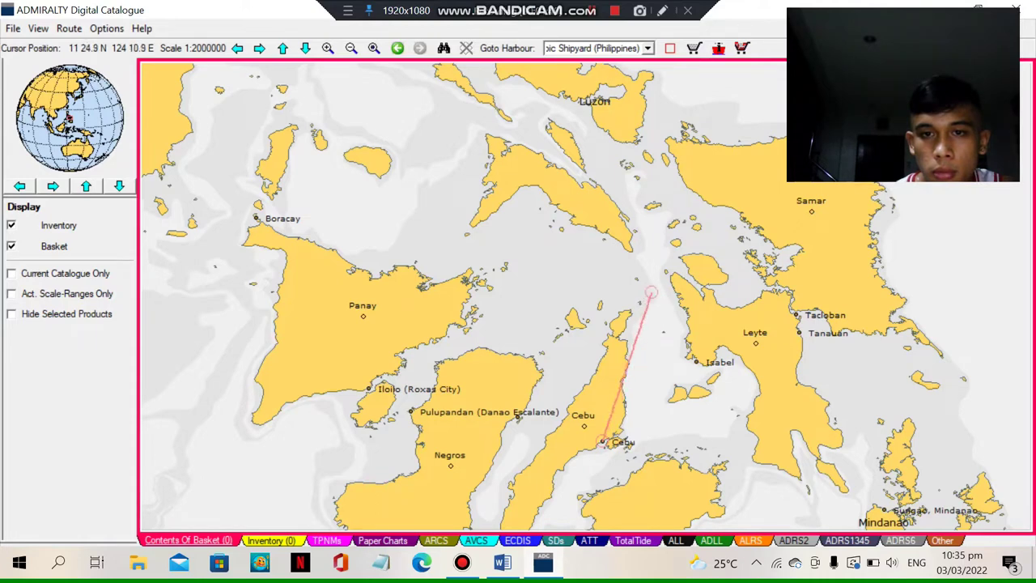
Extend the route from Cebu with waypoints at about 11°25'N 124°11'E, 11°55'N 122°49'E, 12°47'N 122°51'E and 13°21'N 121°24'E near Batangas.
left_click(652, 291)
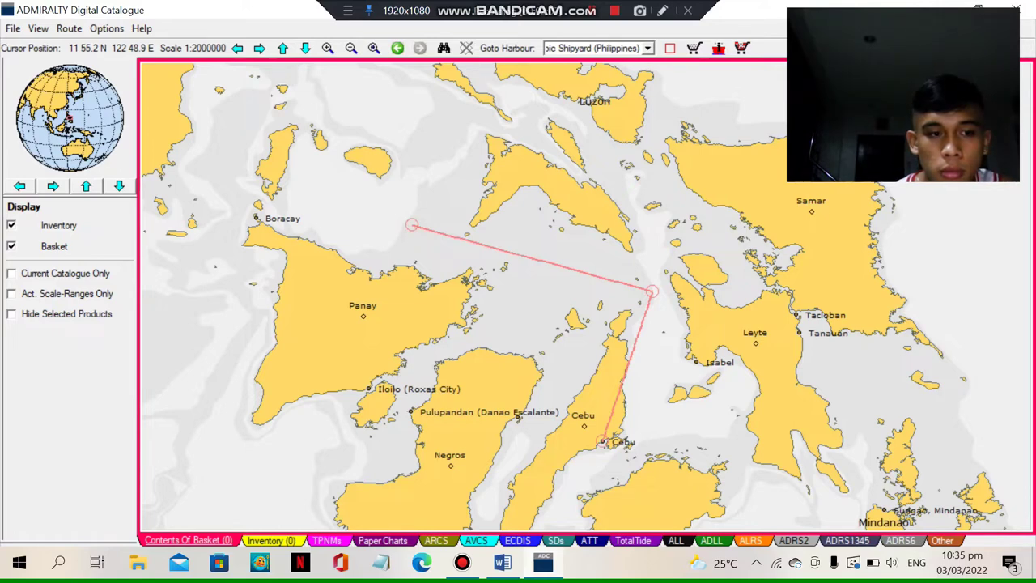
left_click(412, 224)
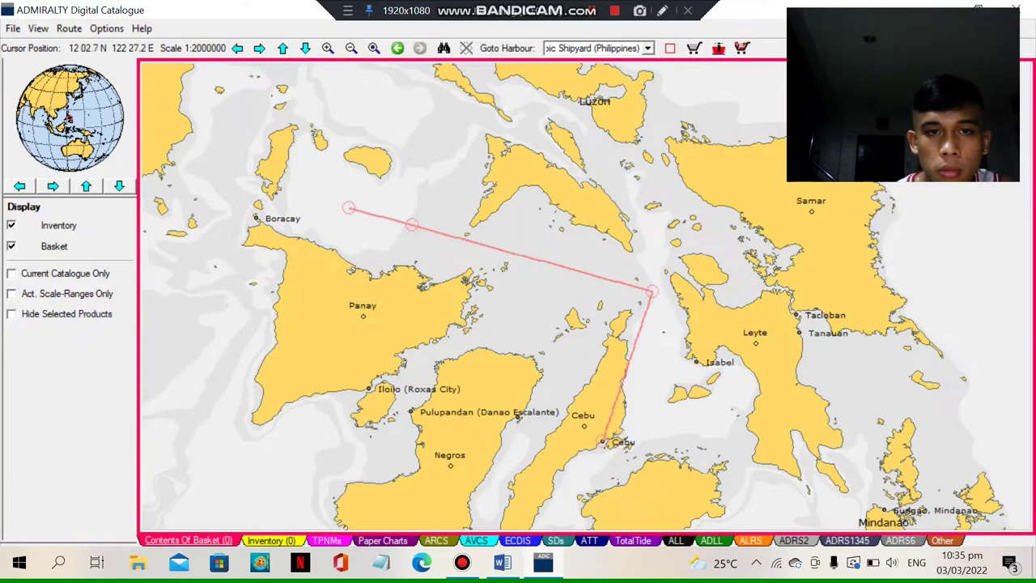
scroll(349, 208, "down", 1)
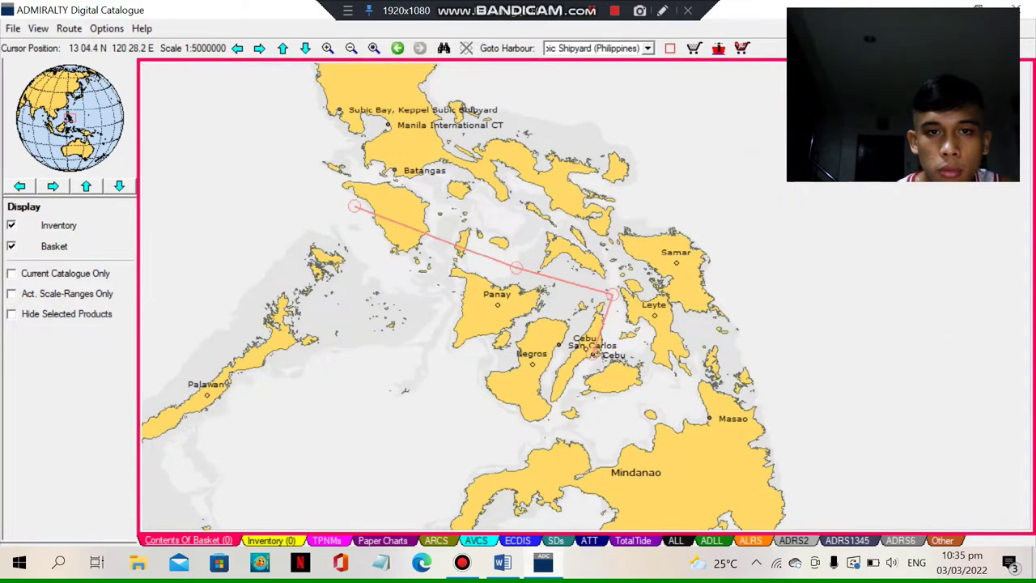
left_click(516, 267)
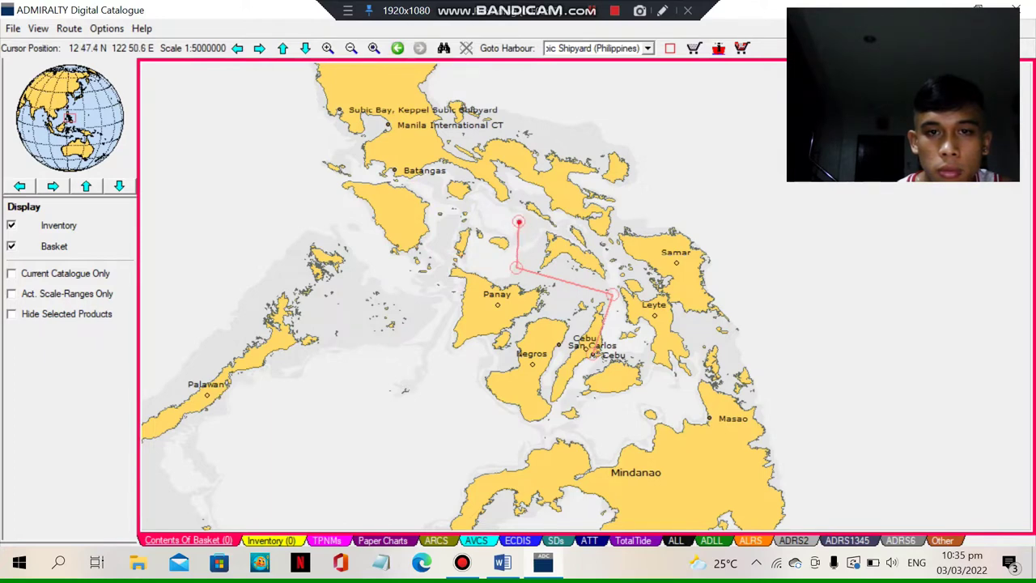
left_click(519, 221)
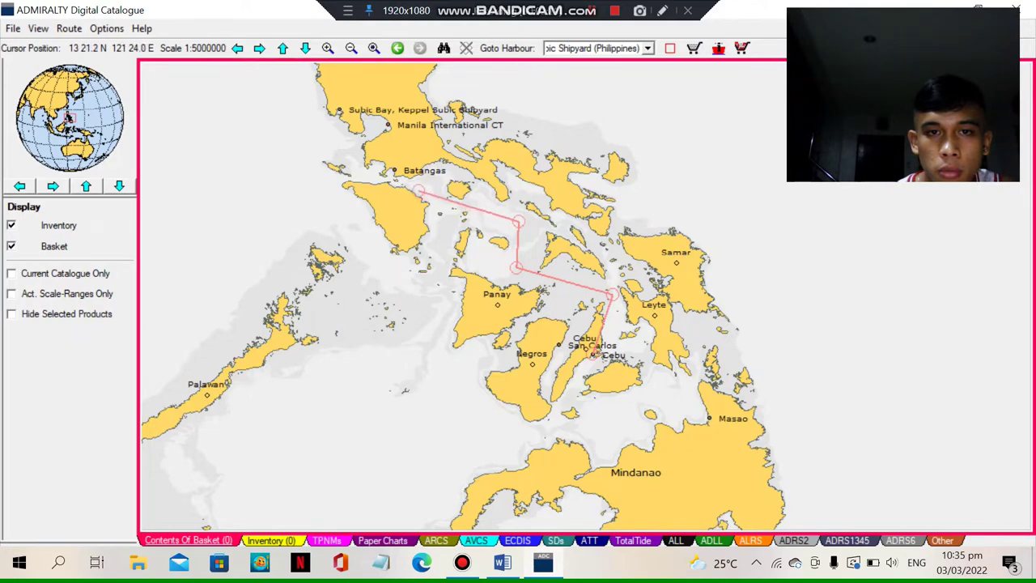
left_click(418, 191)
Extend the route past Batangas through the strait north of Mindoro to about 14°14'N 120°07'E and up to Subic Bay at about 14°49'N 120°13'E.
scroll(418, 191, "down", 2)
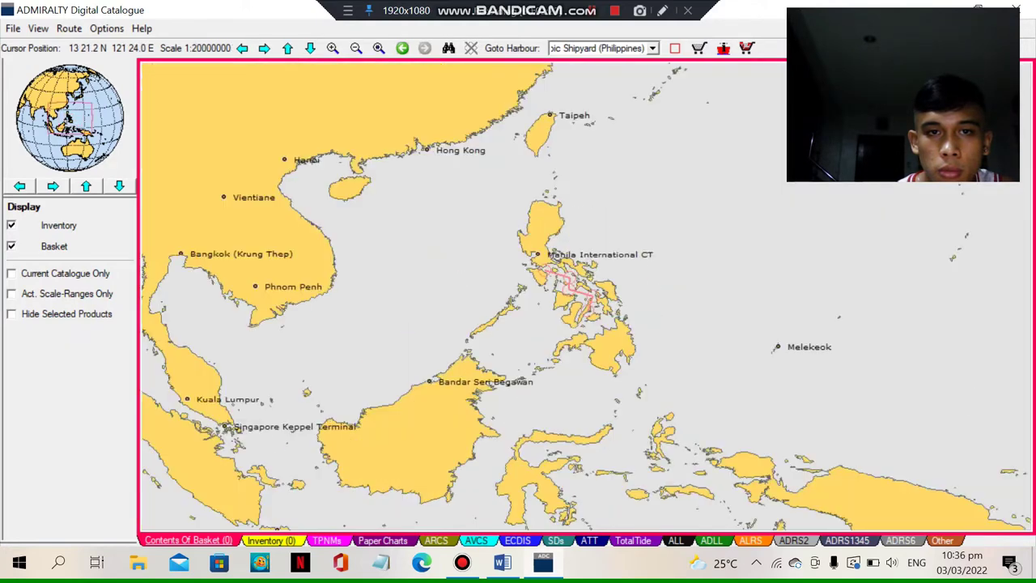
scroll(585, 297, "up", 2)
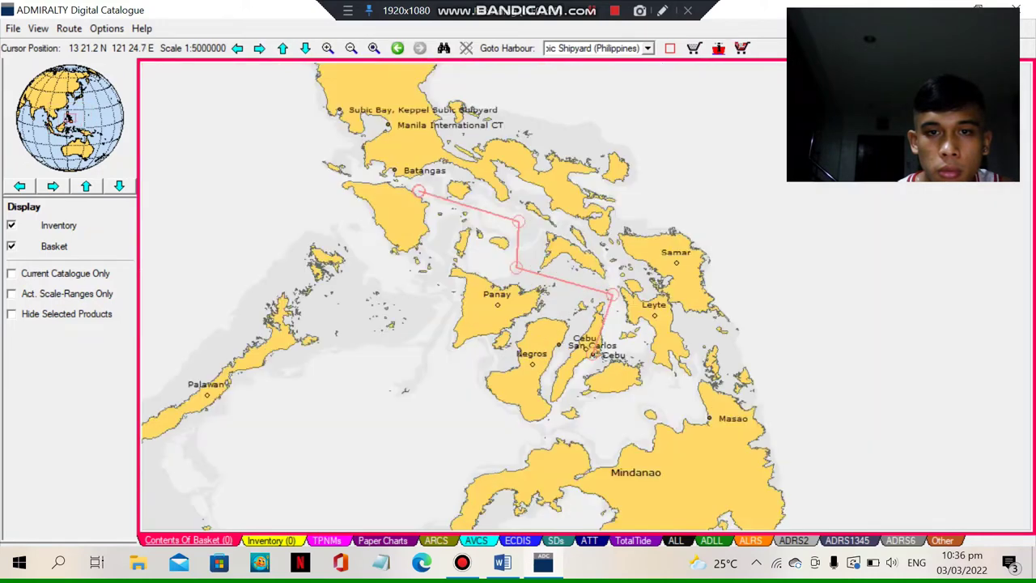
scroll(585, 291, "up", 1)
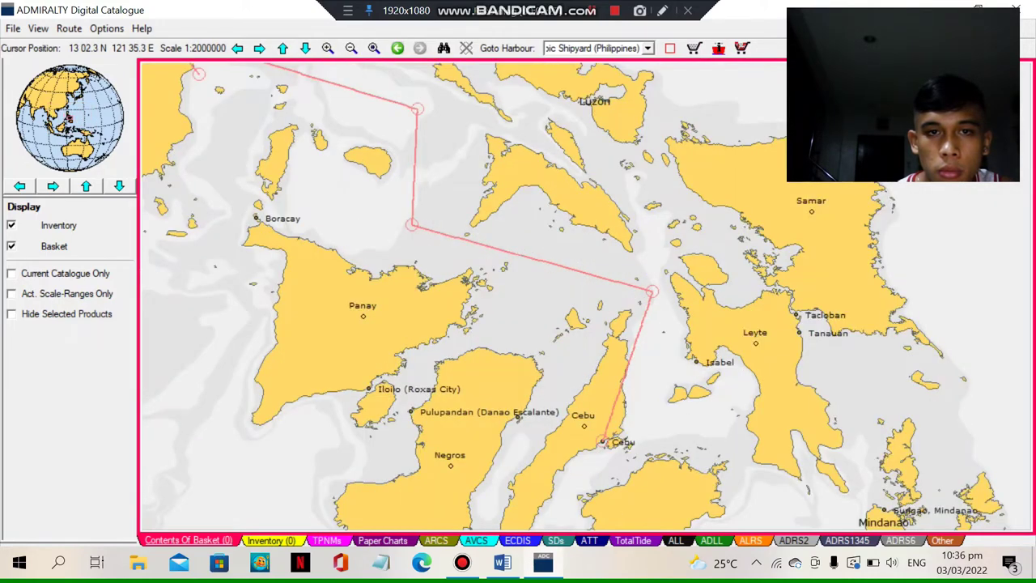
scroll(586, 297, "up", 1)
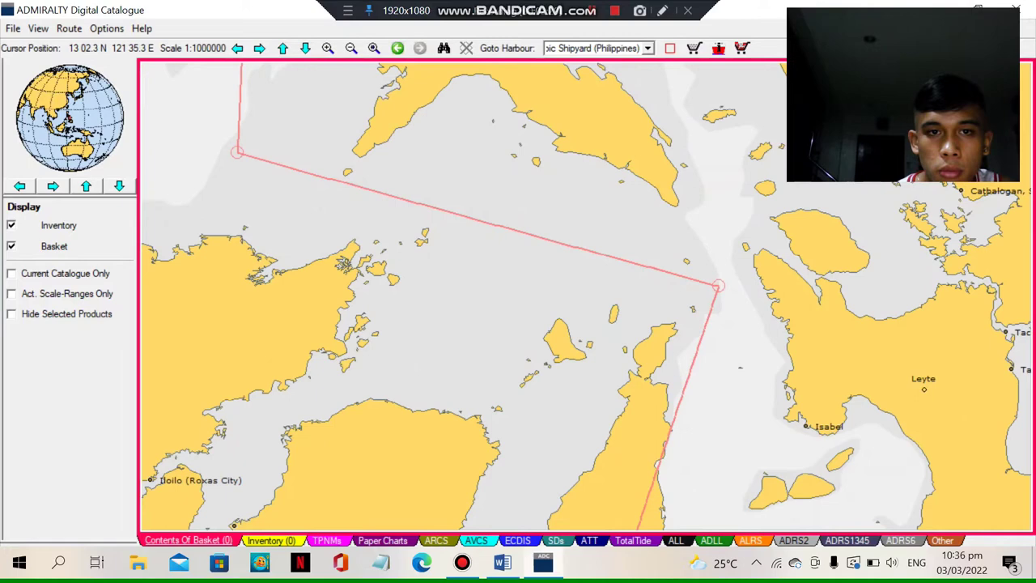
scroll(586, 296, "down", 2)
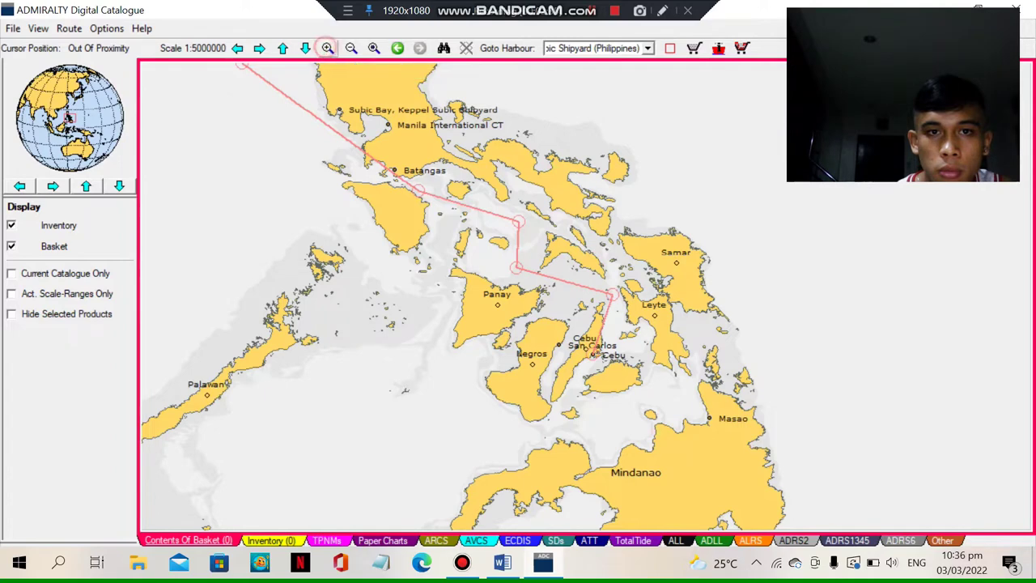
left_click(328, 48)
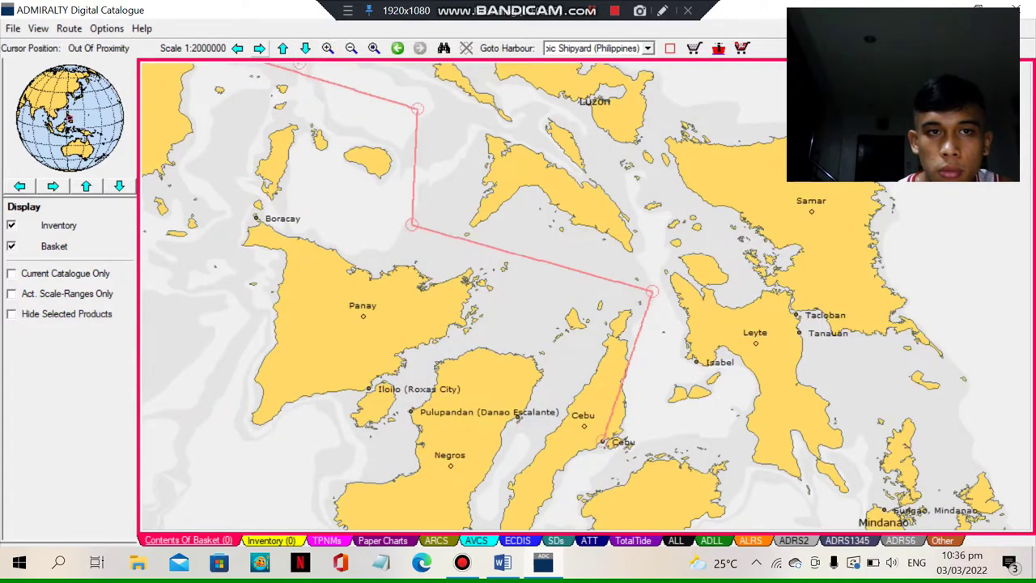
left_click(237, 48)
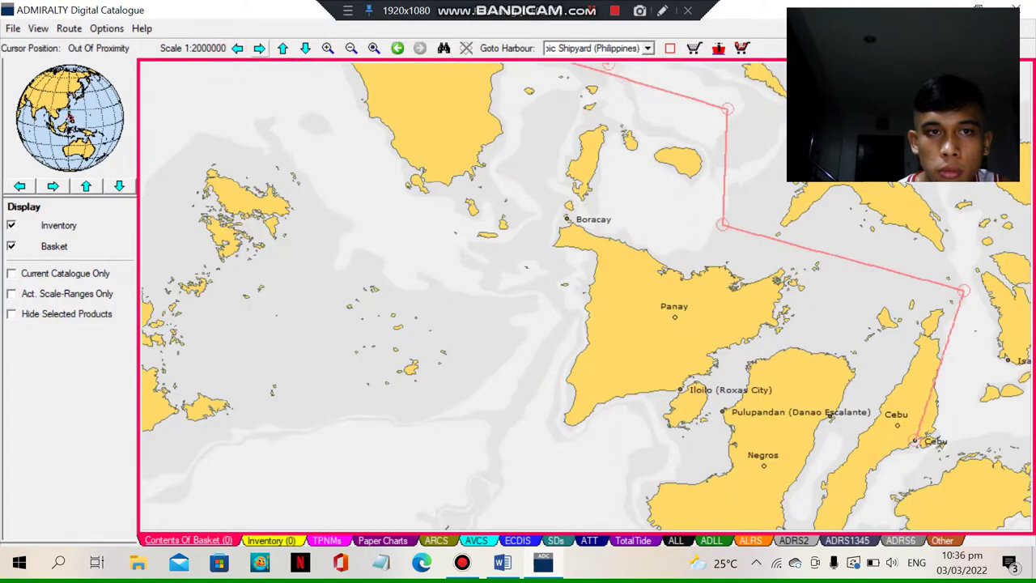
left_click(282, 48)
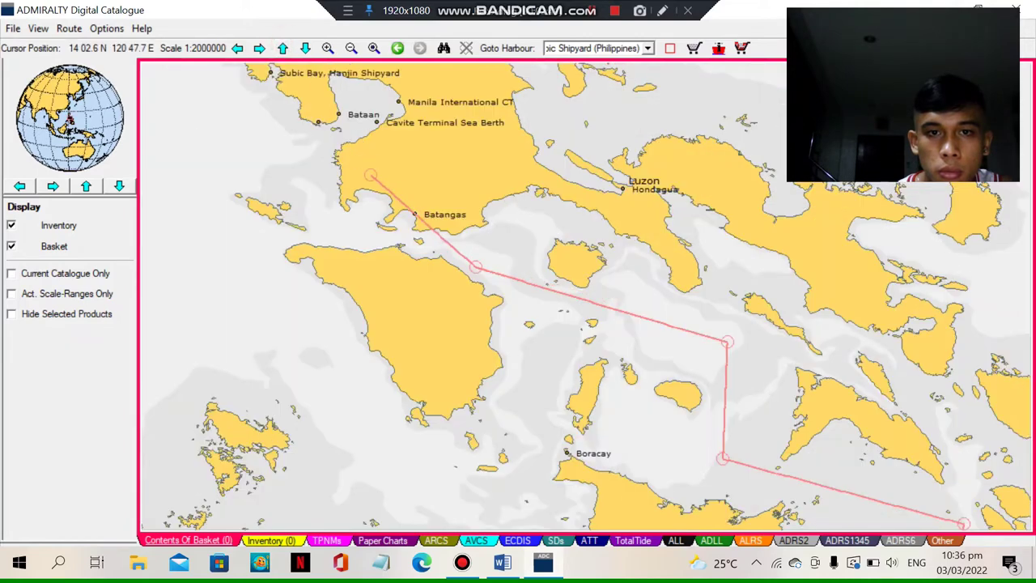
mouse_move(344, 220)
left_mouse_down()
mouse_move(351, 214)
mouse_move(344, 222)
left_mouse_up()
left_click(345, 221)
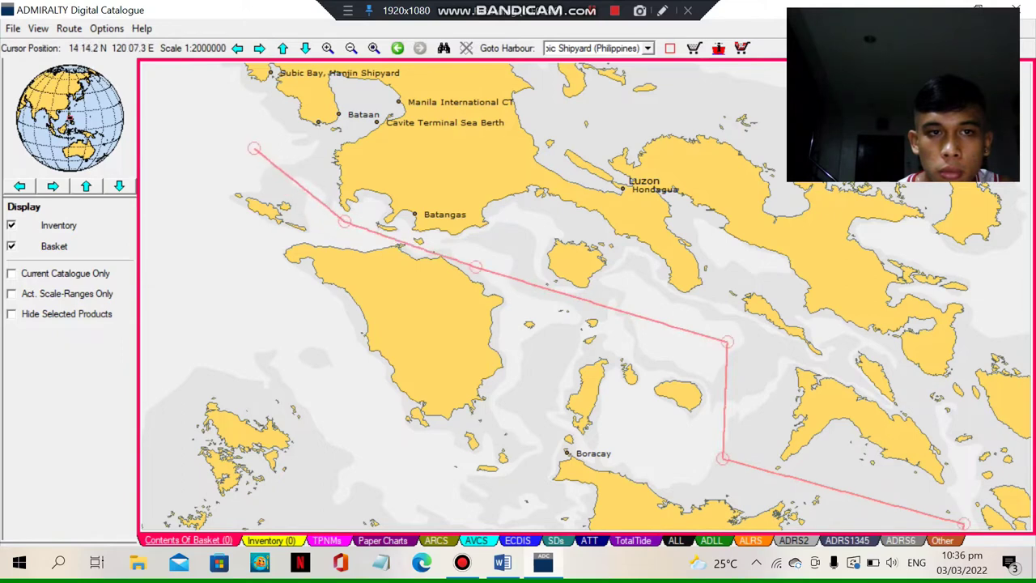
double_click(250, 146)
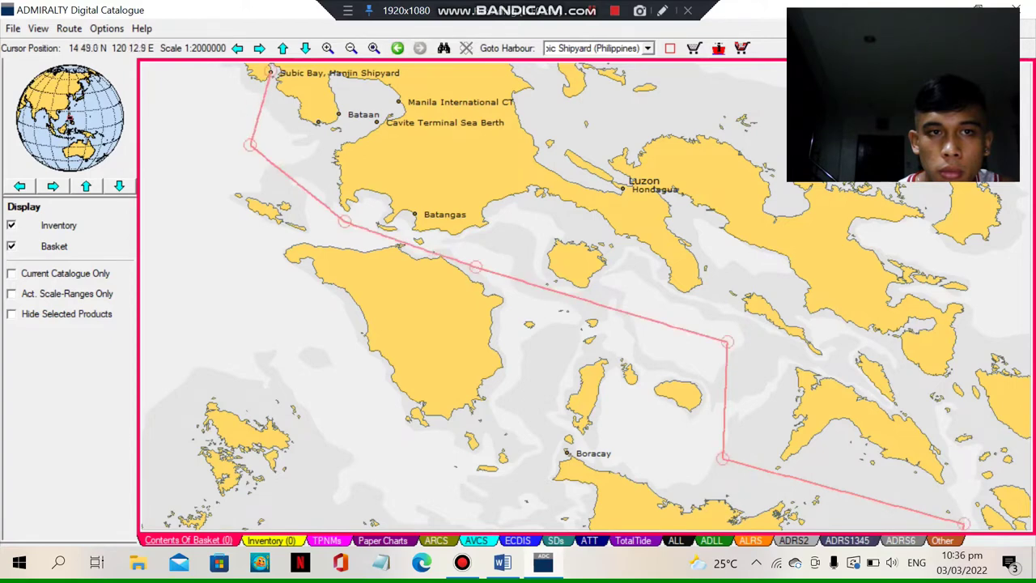
left_click(271, 72)
Finish plotting the Cebu to Subic Bay route by turning off route editing.
left_click(70, 28)
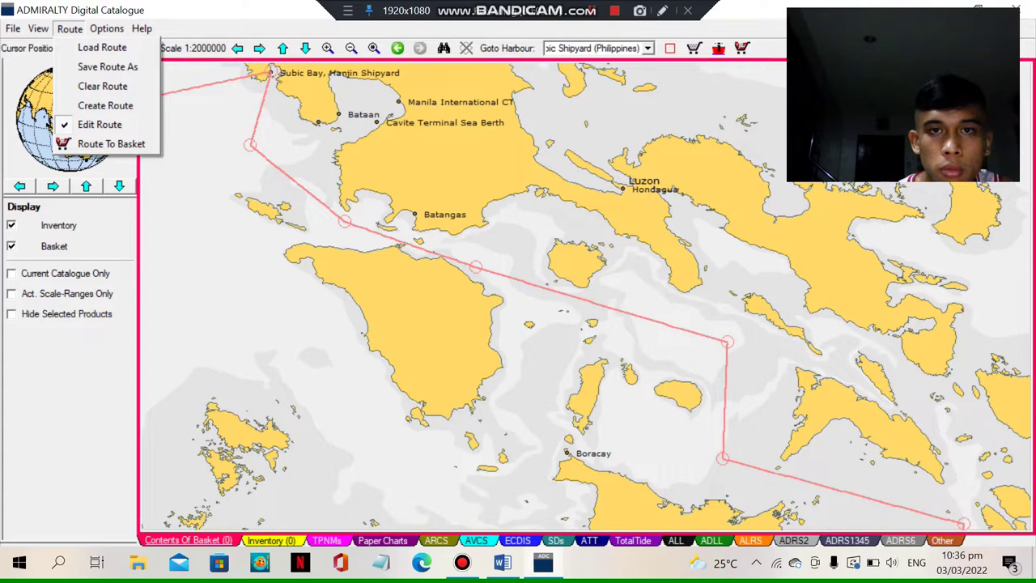
left_click(69, 29)
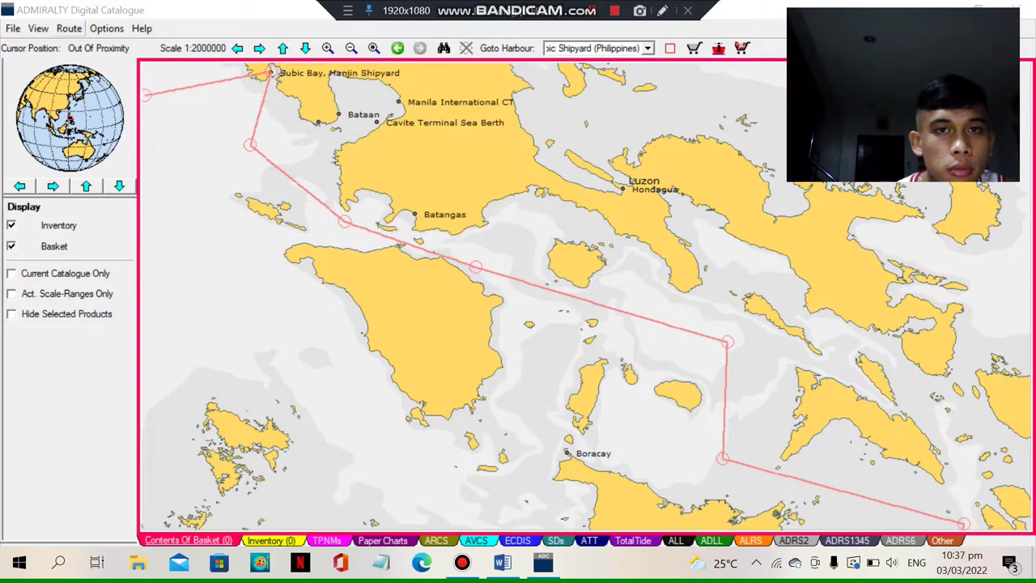
left_click(69, 28)
key("Down")
key("Down")
key("Down")
key("Down")
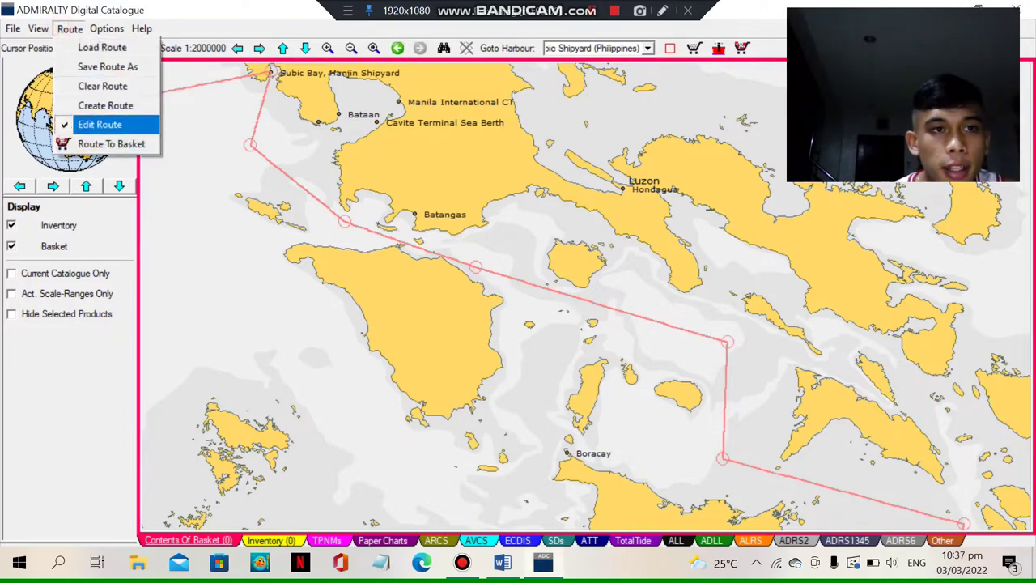
key("Return")
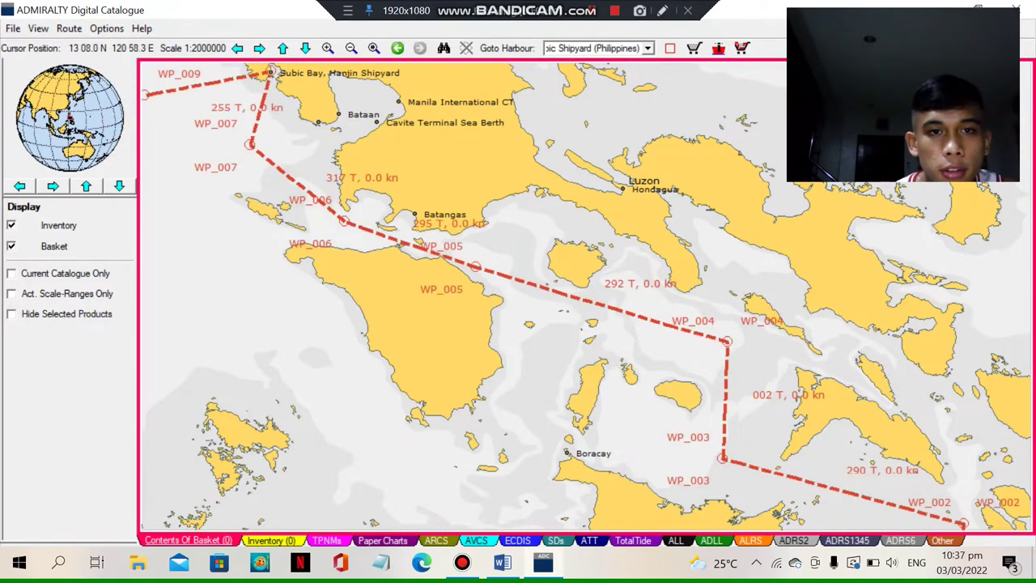
Display the Admiralty Paper Charts coverage and add the charts along the route to the basket.
scroll(417, 292, "down", 1)
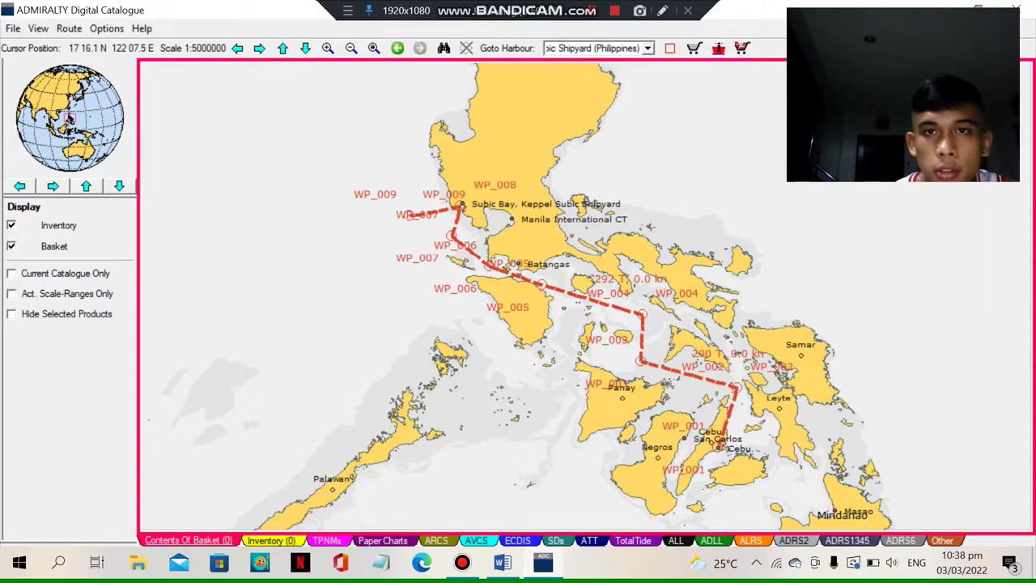
left_click(327, 48)
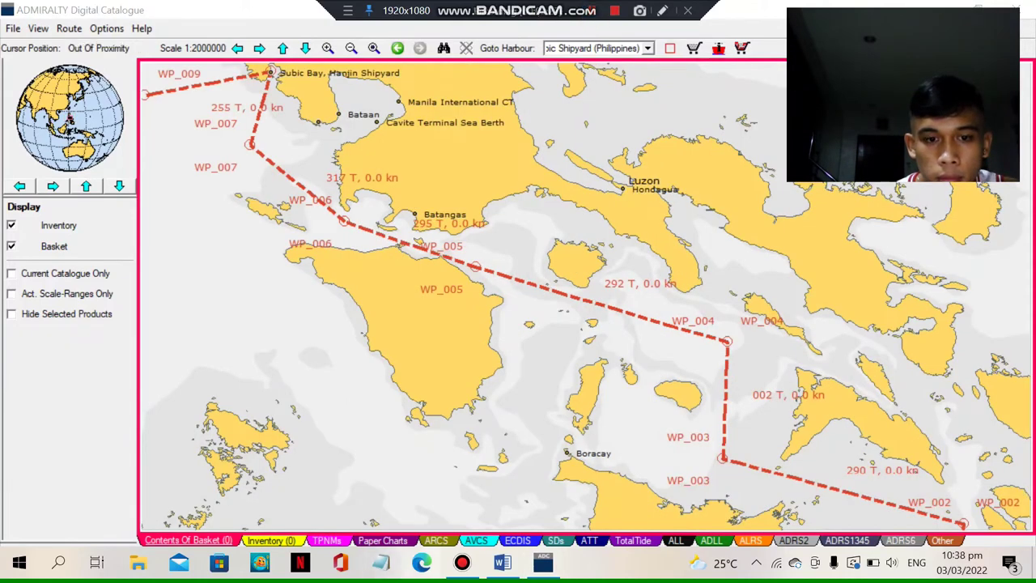
left_click(403, 539)
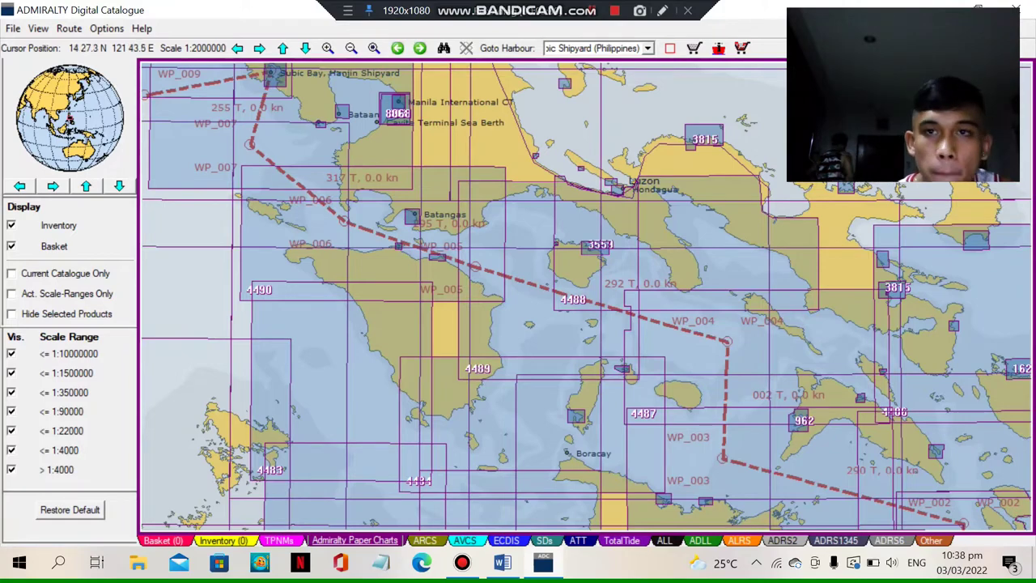
left_click(743, 48)
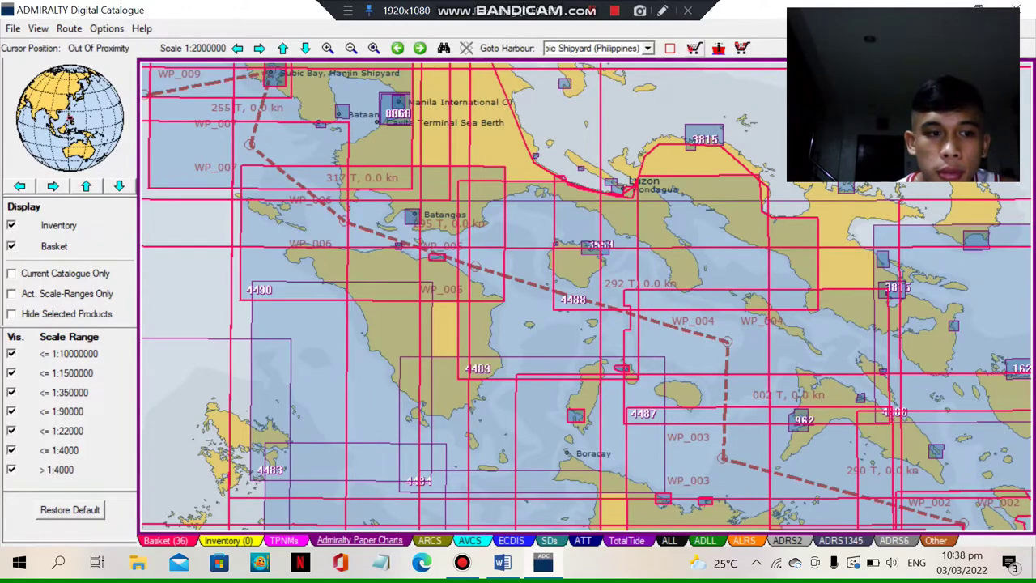
Open the shopping basket and review the full list of paper charts selected for the route.
left_click(694, 49)
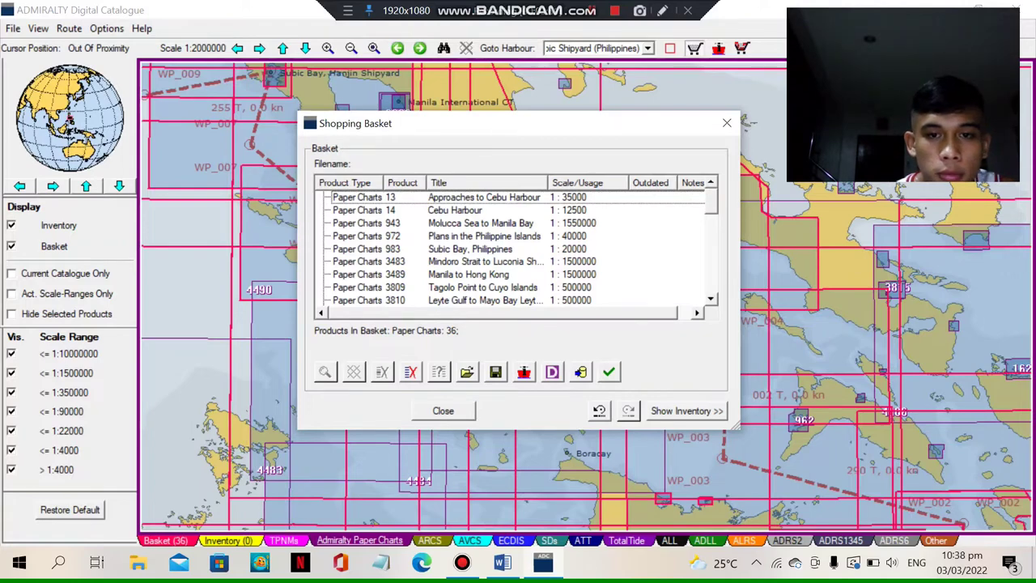
scroll(511, 248, "down", 9)
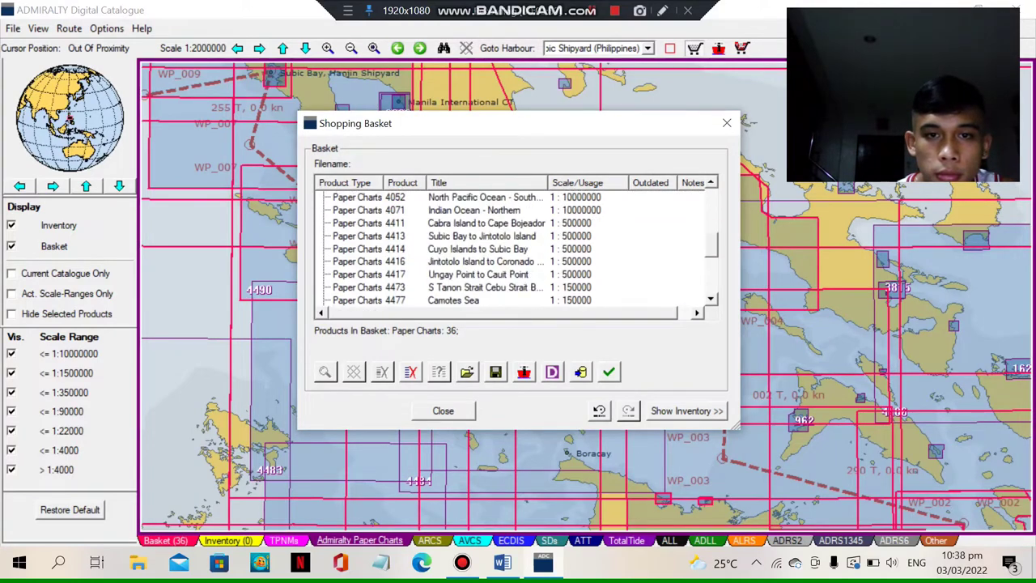
scroll(511, 248, "up", 9)
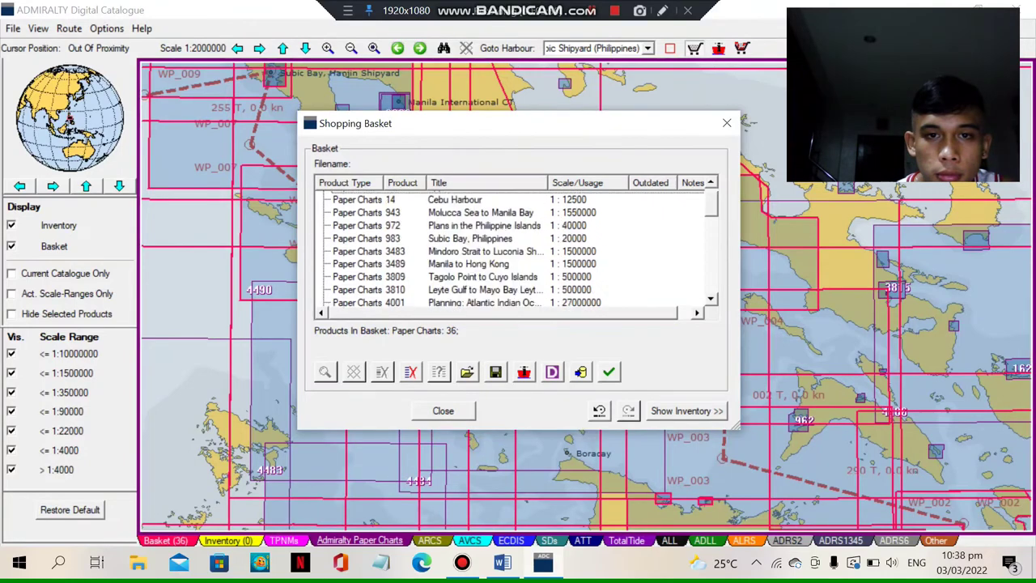
scroll(512, 248, "down", 3)
scroll(512, 249, "down", 6)
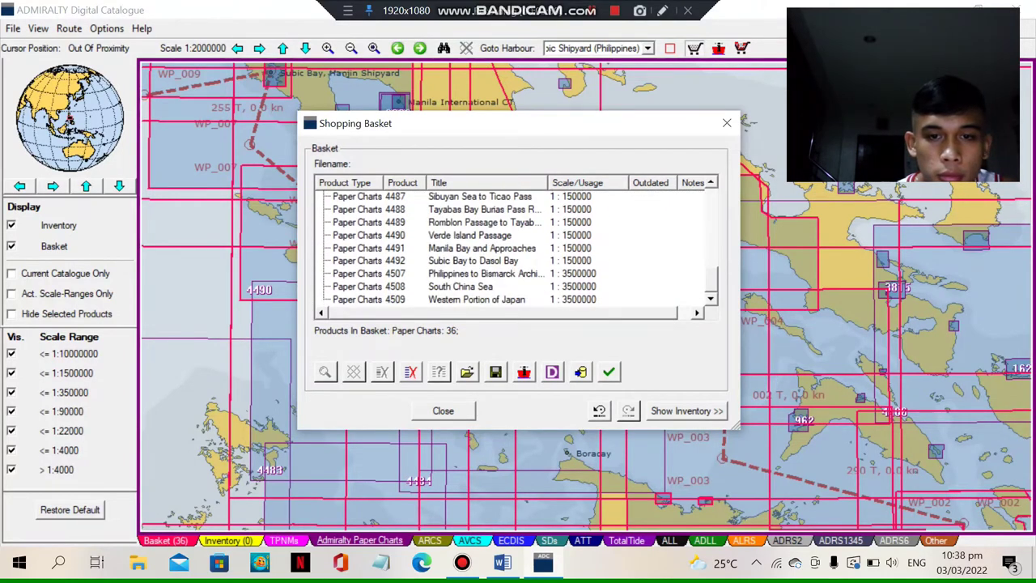
Save the basket in the Documents folder as a text file named "cebu to subic bay".
left_click(496, 373)
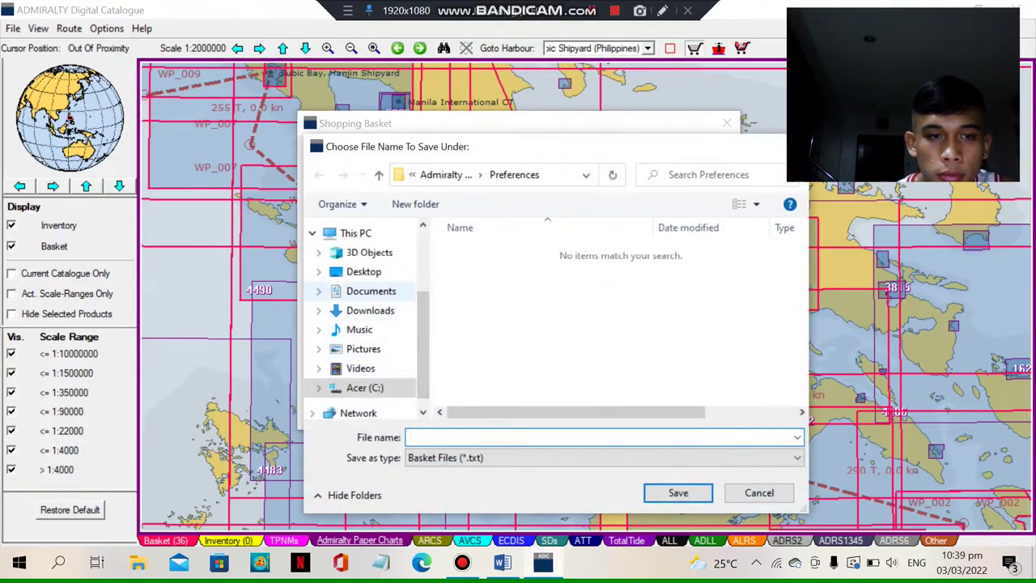
left_click(371, 291)
scroll(615, 340, "down", 3)
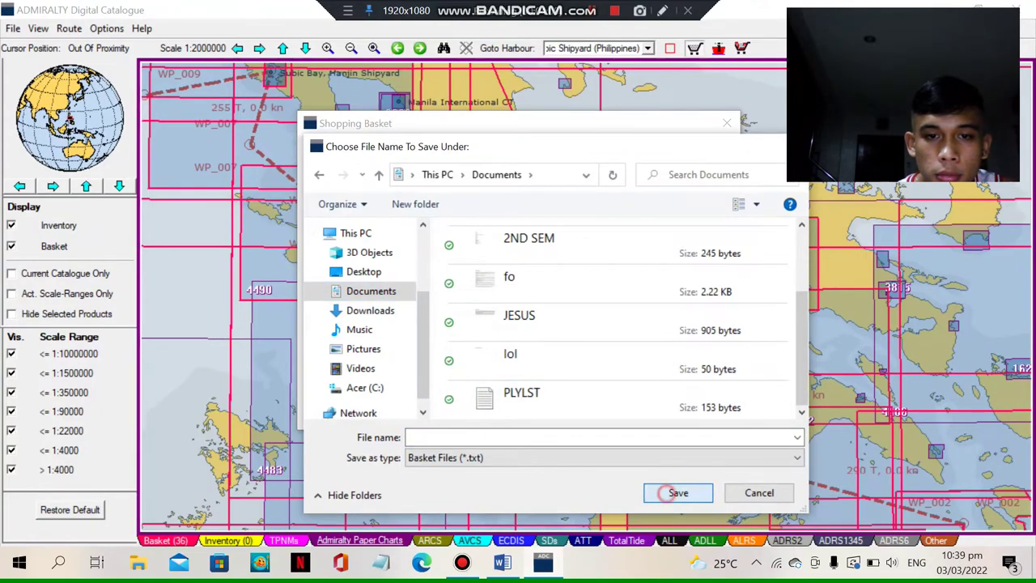
left_click(474, 438)
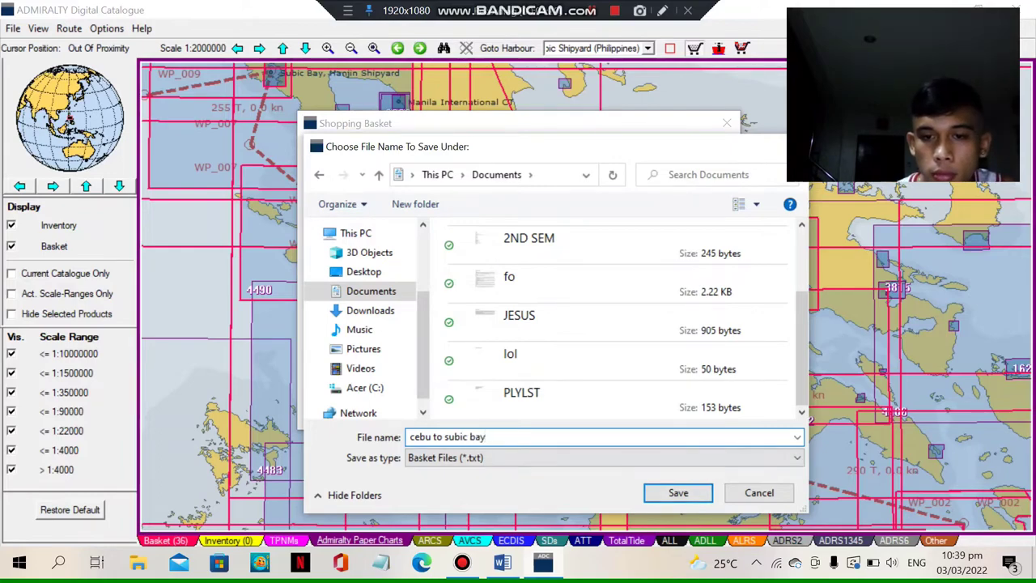
key("Return")
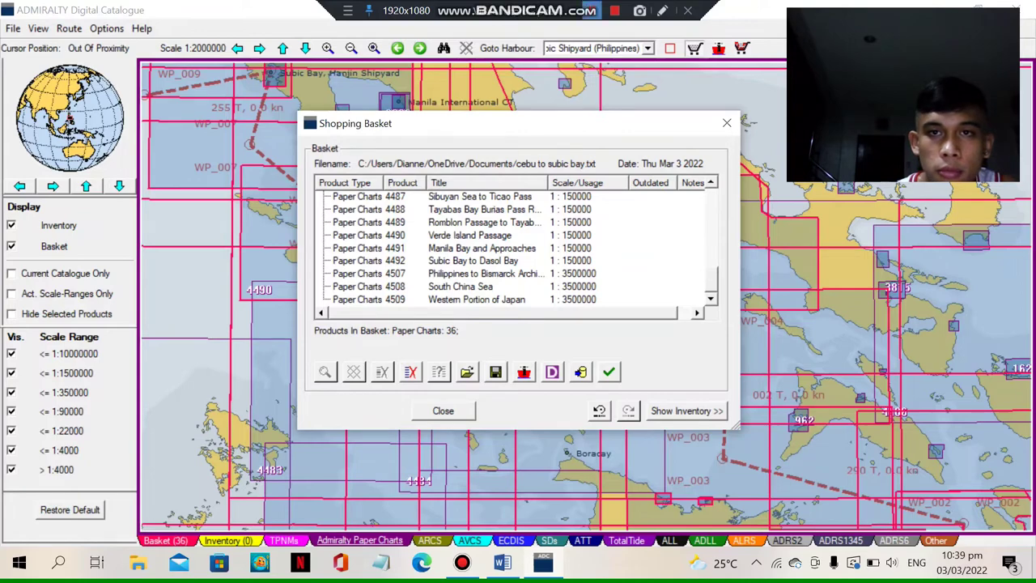
Minimize the catalogue and look for the saved basket file in the OneDrive Documents folder in File Explorer.
left_click(592, 10)
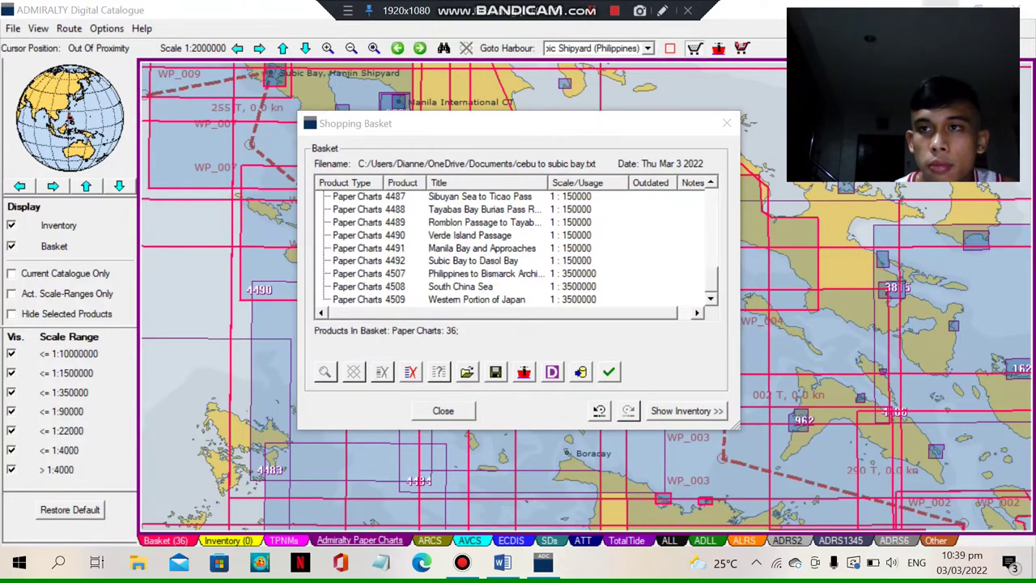
left_click(943, 6)
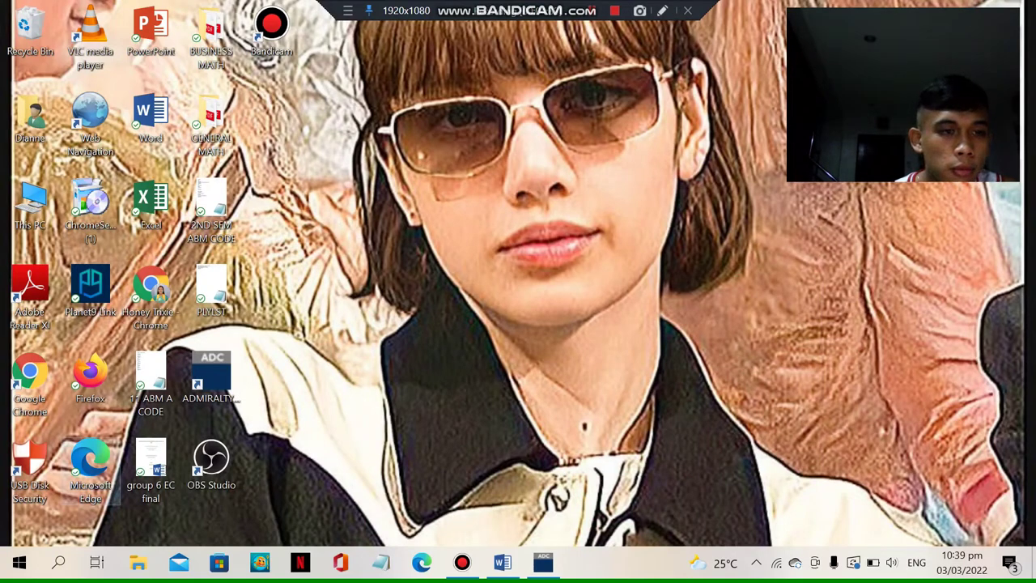
left_click(131, 552)
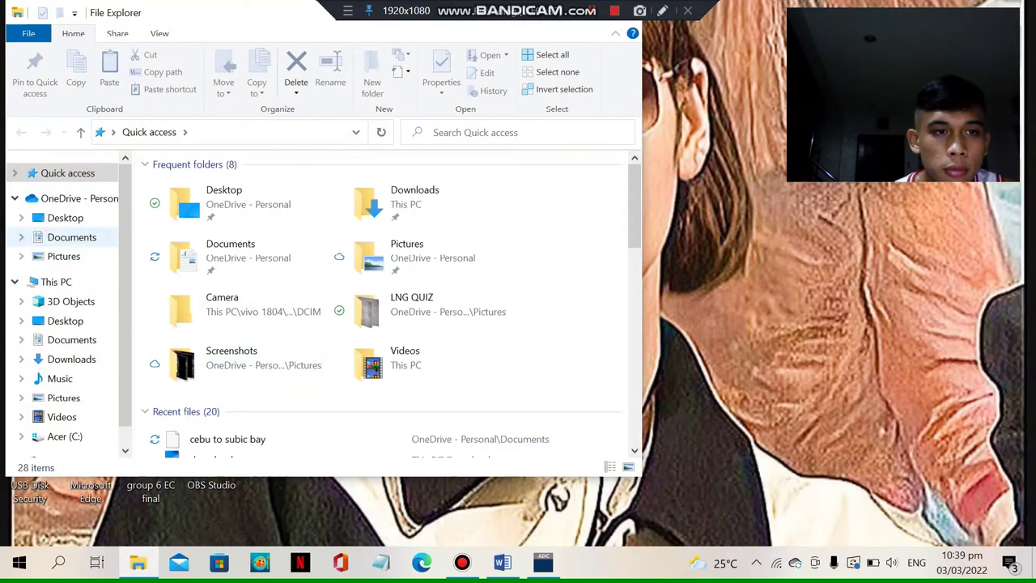
left_click(71, 237)
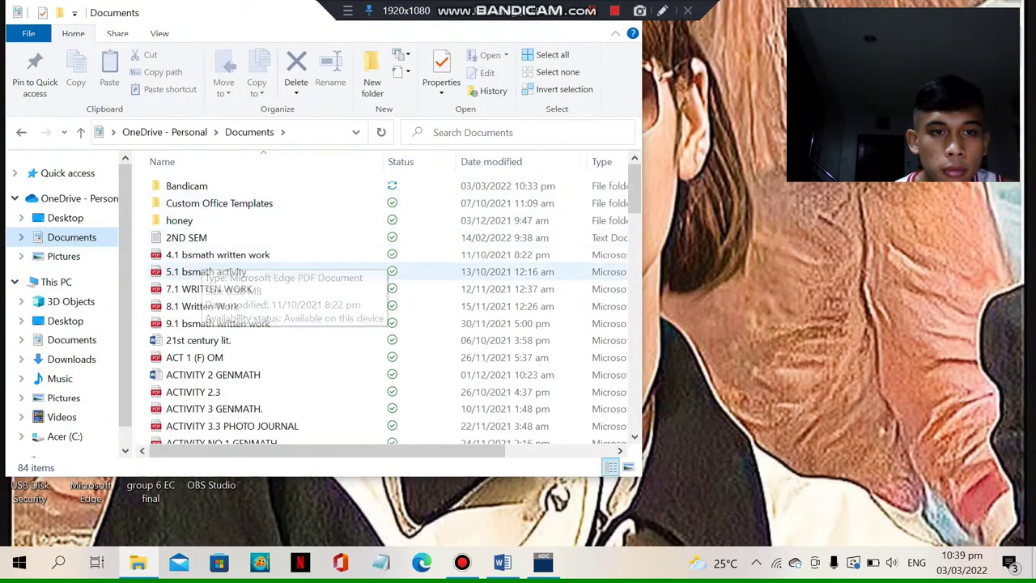
scroll(203, 332, "down", 20)
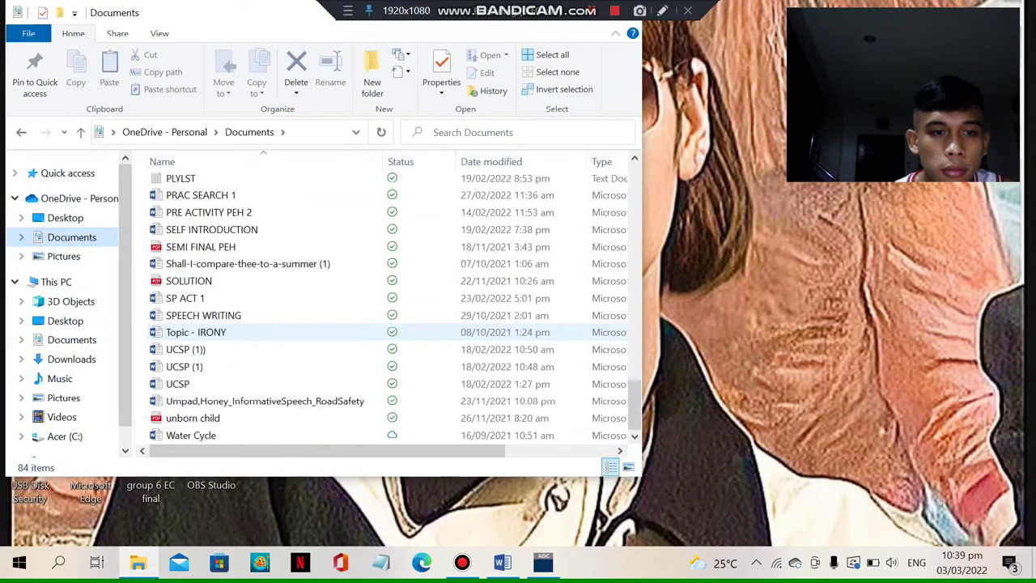
scroll(202, 333, "up", 20)
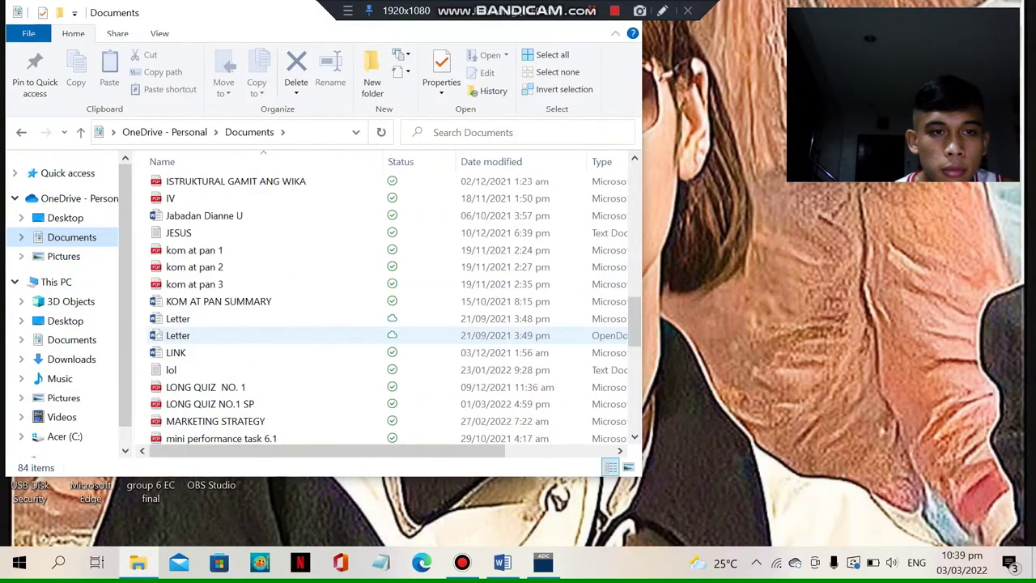
scroll(243, 332, "up", 6)
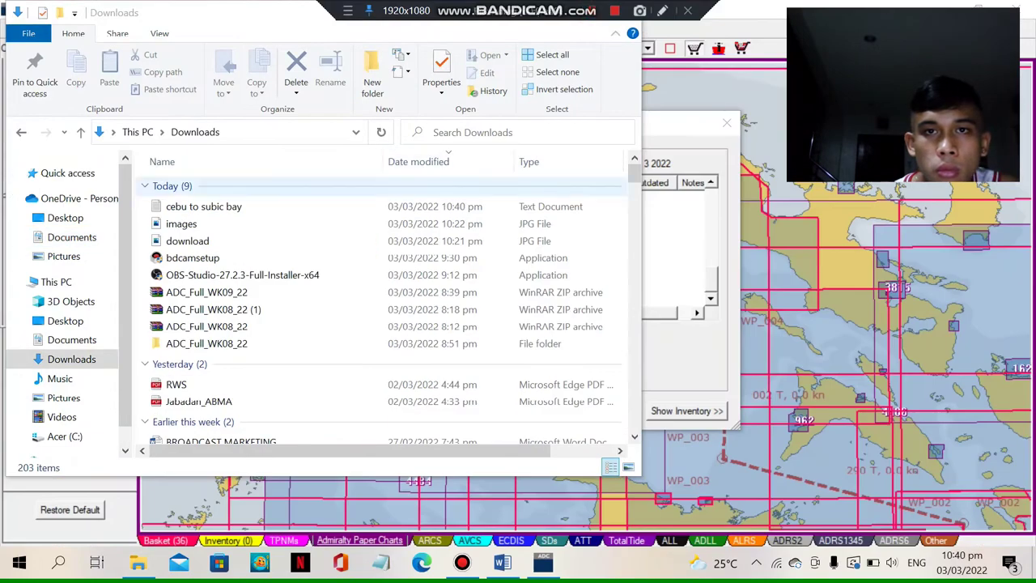
Open the "cebu to subic bay" text file from the Downloads folder and review its list of paper charts.
double_click(203, 206)
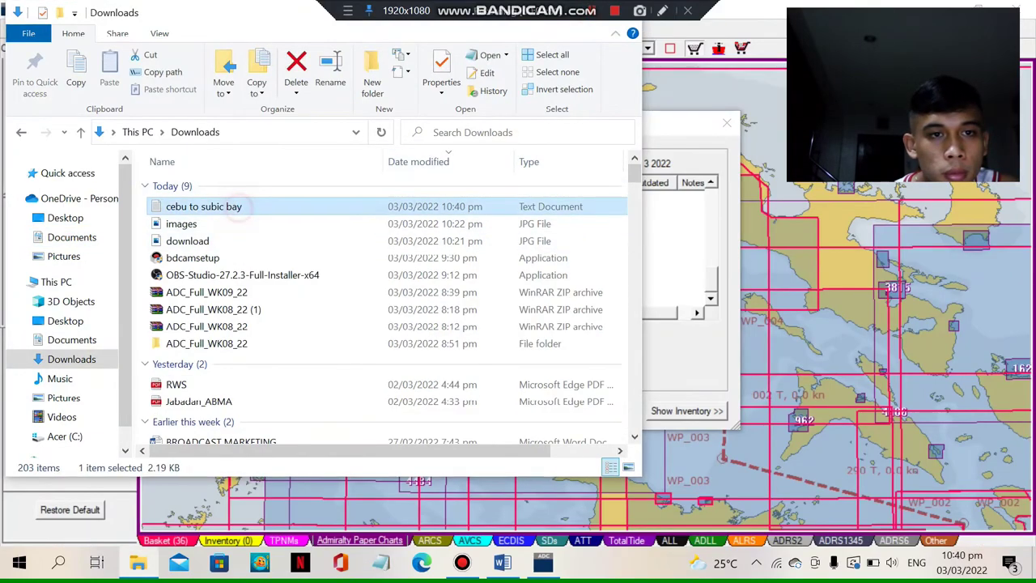
scroll(502, 323, "down", 7)
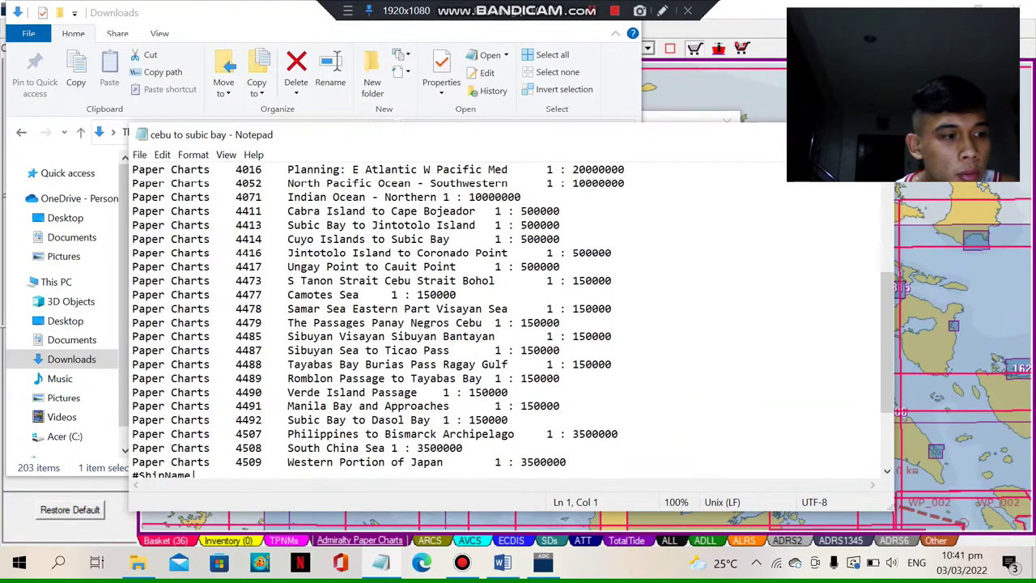
Copy the lines of the text file from chart 4473 "S Tanon Strait Cebu Strait Bohol" down to the #ContactPhone line.
scroll(502, 324, "up", 3)
scroll(502, 324, "up", 4)
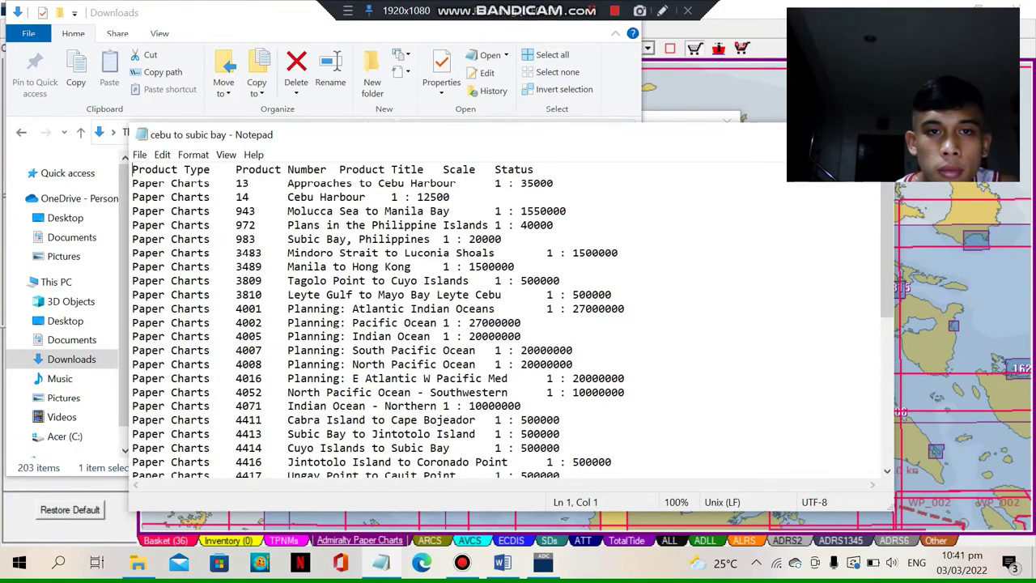
scroll(502, 324, "down", 10)
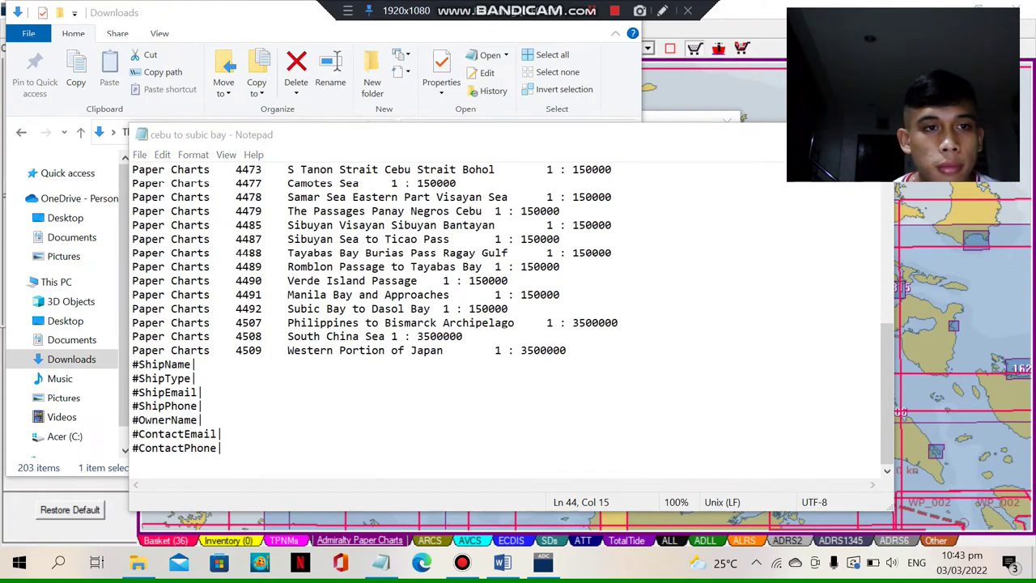
left_click_drag(132, 170, 223, 447)
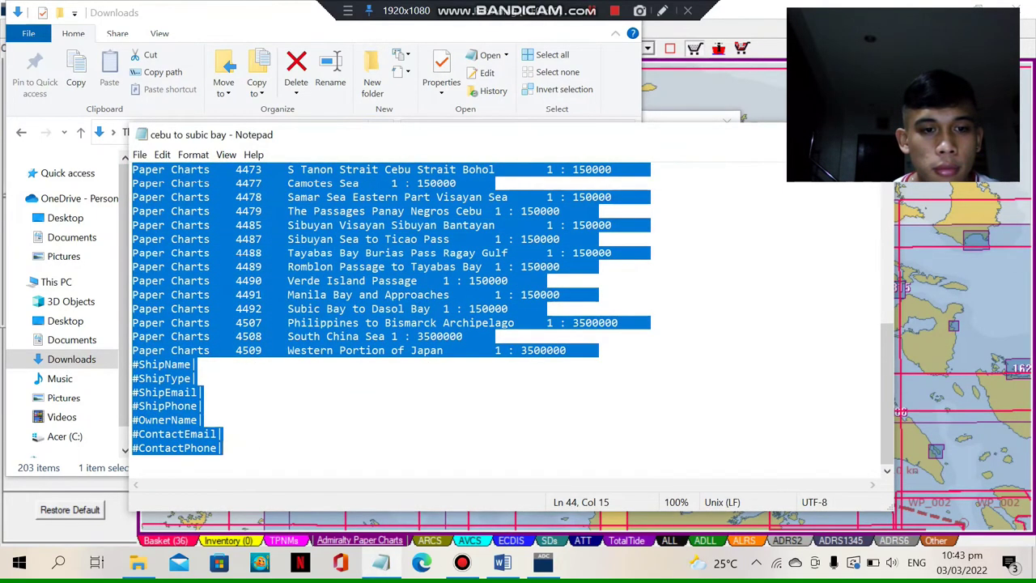
right_click(243, 441)
left_click(259, 268)
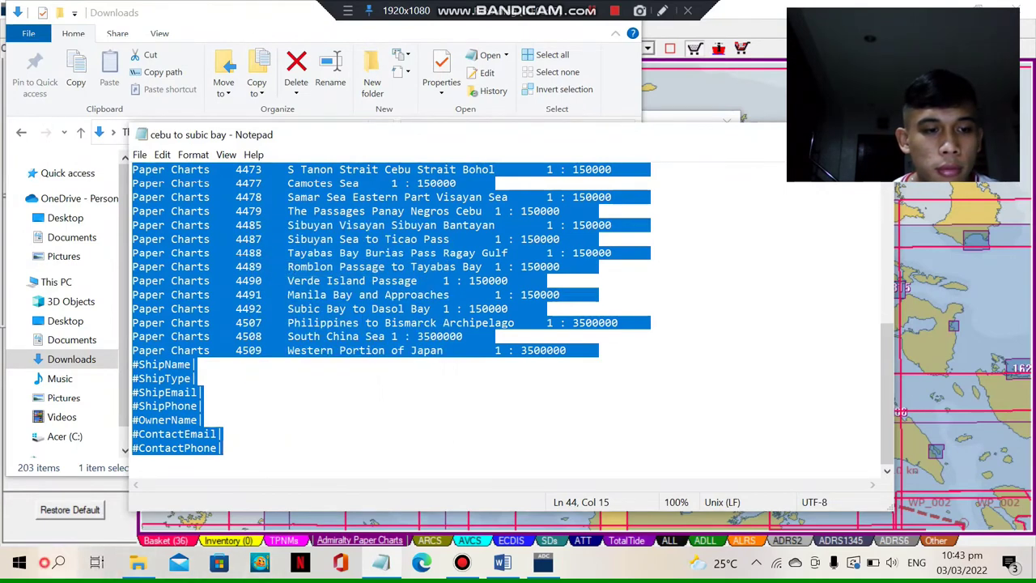
Switch to Excel and create a blank workbook for the copied chart list.
left_click(47, 562)
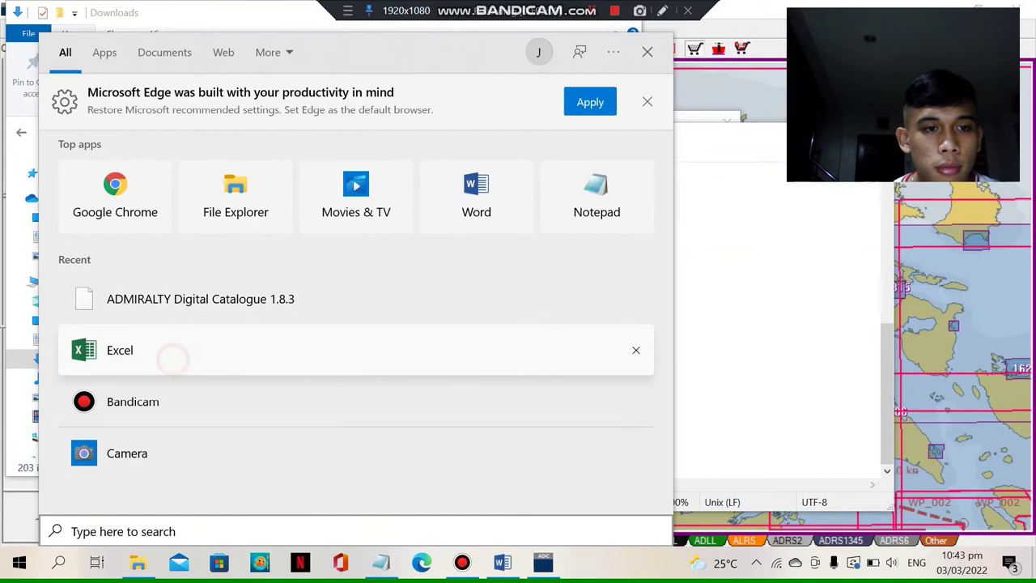
left_click(172, 358)
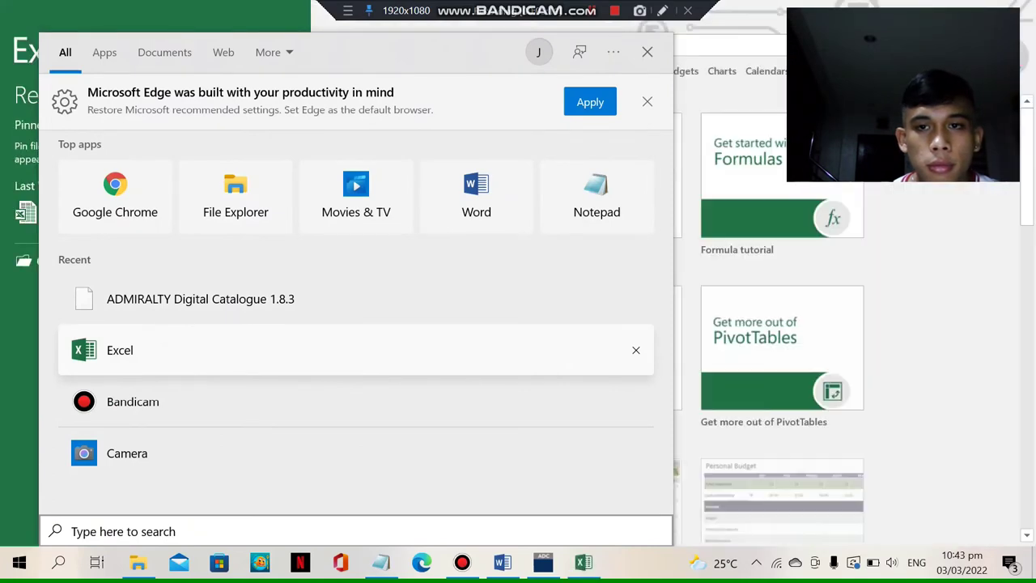
left_click(646, 50)
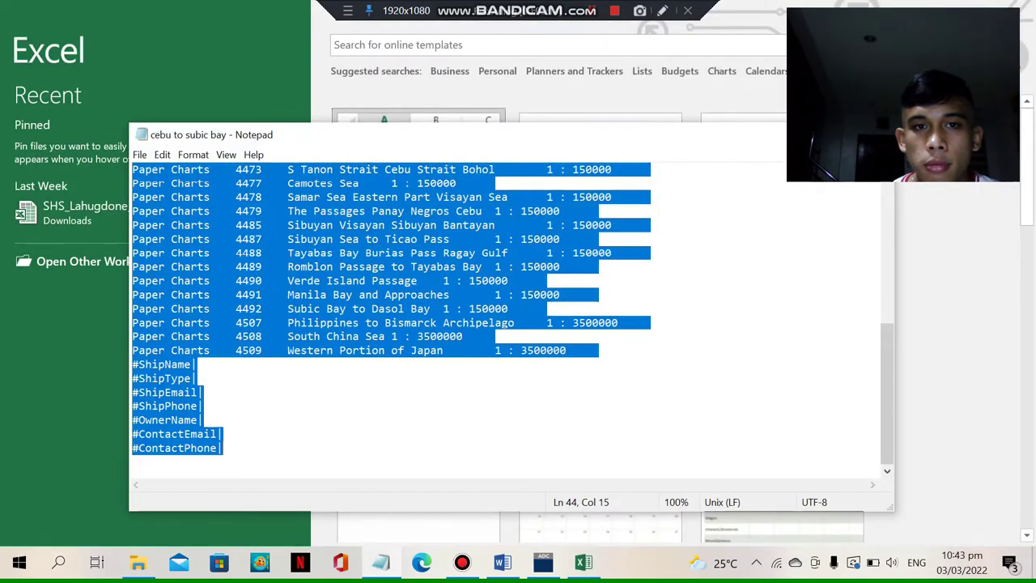
left_click(949, 262)
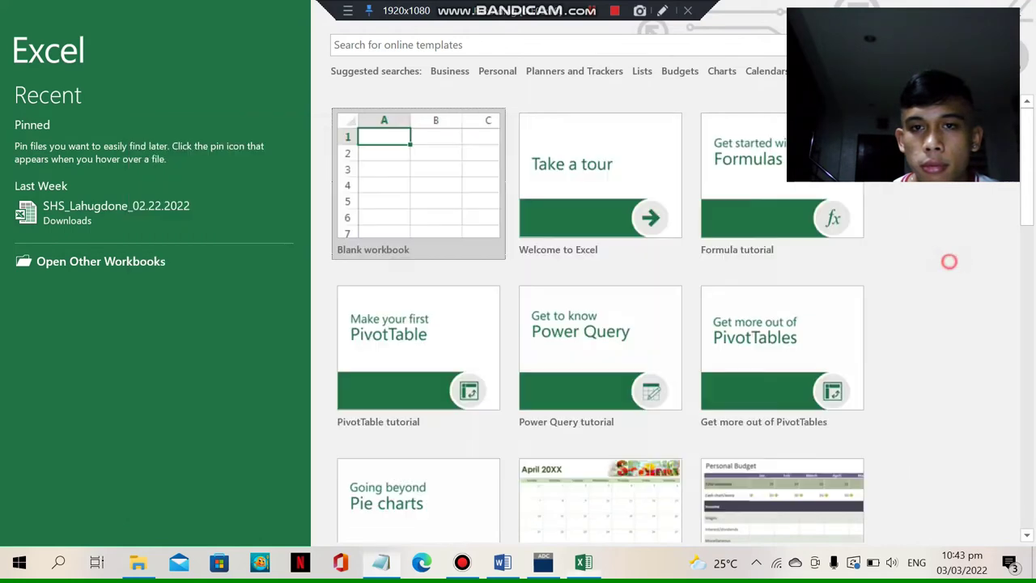
left_click(415, 139)
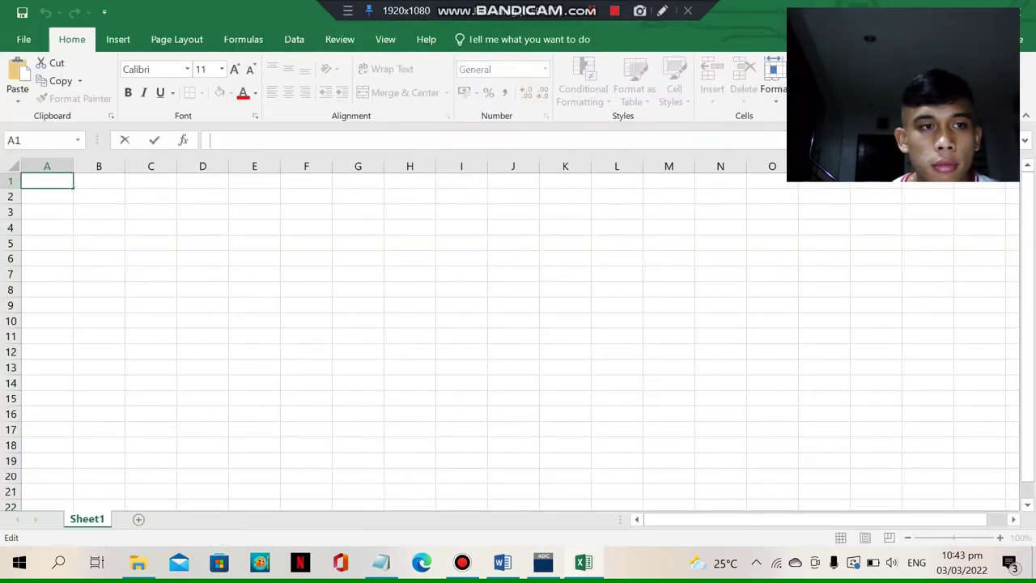
Try to paste the copied chart list as text inside cell A1, and undo the entry.
right_click(48, 181)
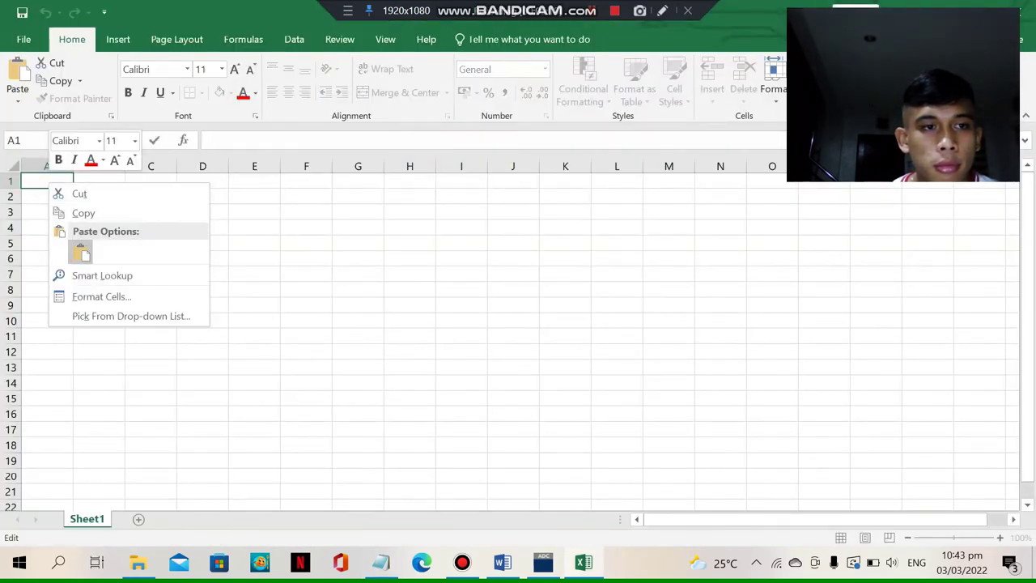
left_click(81, 249)
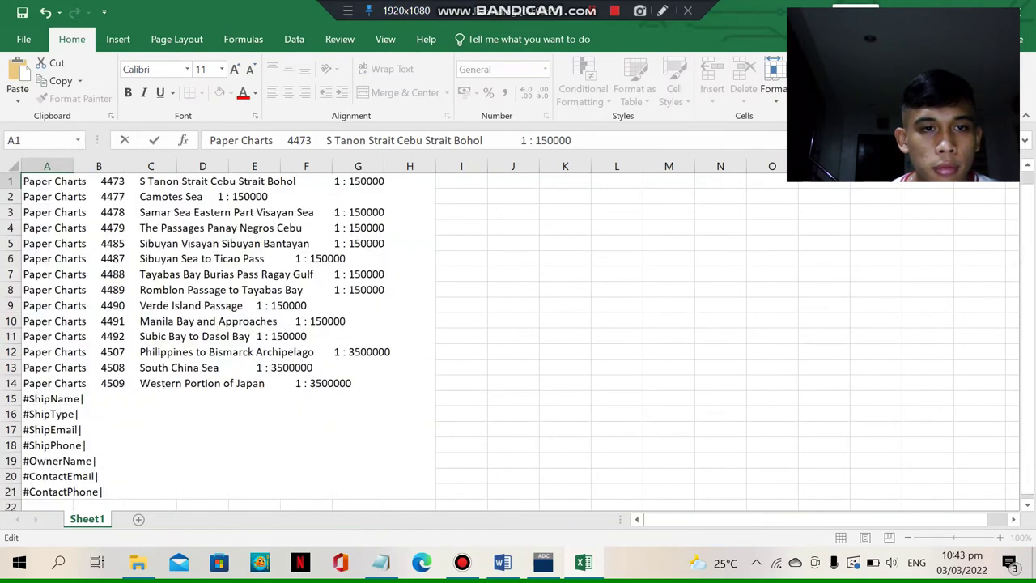
left_click(85, 170)
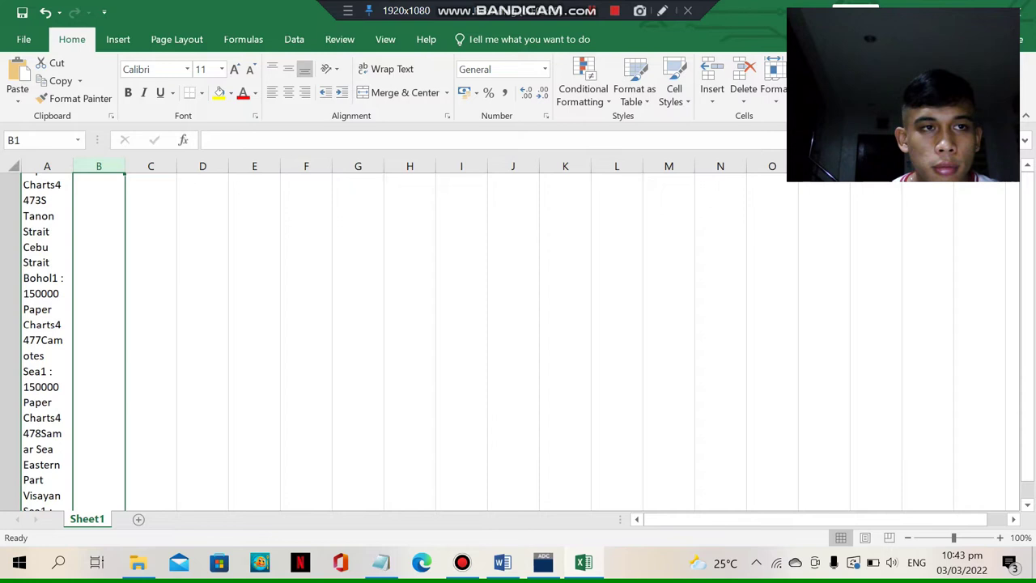
key("ctrl+z")
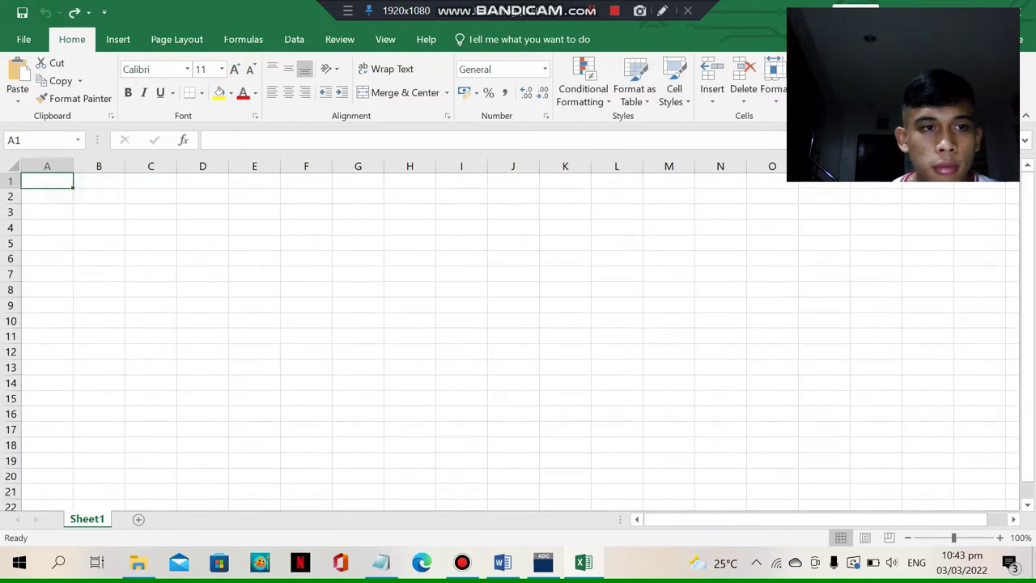
Paste the copied chart list into the sheet starting at cell A1 and widen column C for the chart titles.
right_click(62, 185)
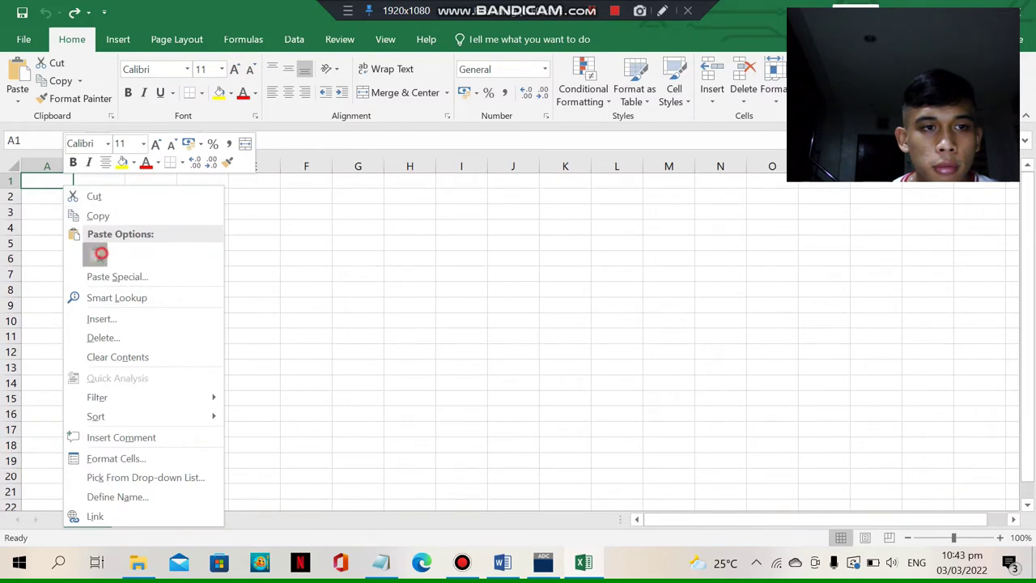
left_click(95, 256)
left_click(247, 322)
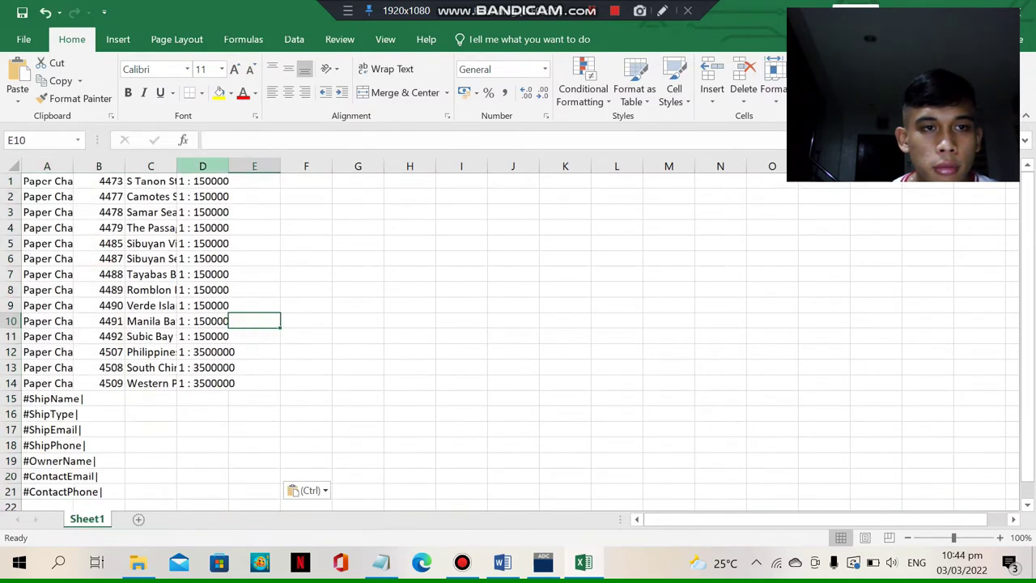
left_click_drag(177, 166, 294, 166)
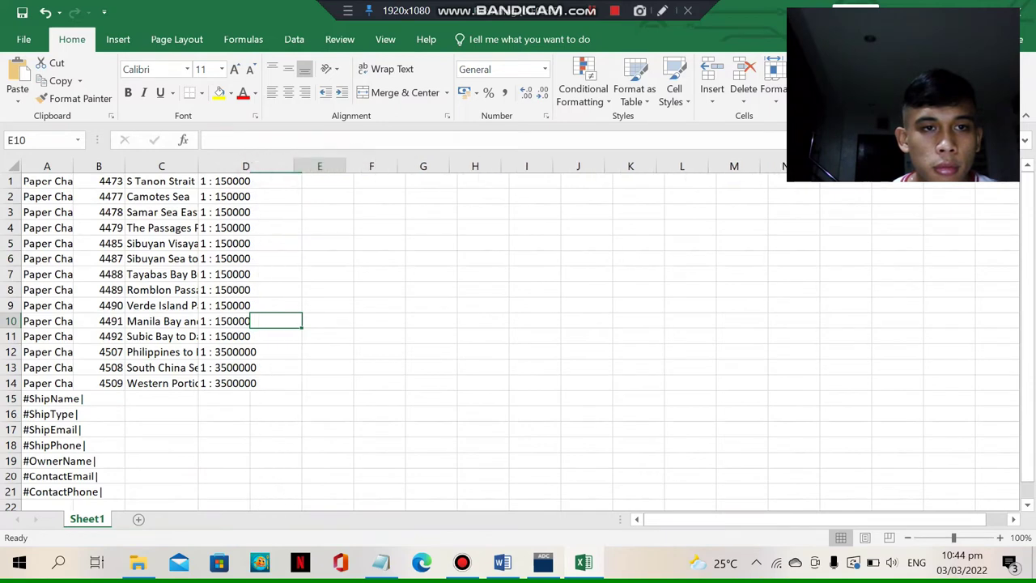
left_click_drag(198, 166, 226, 165)
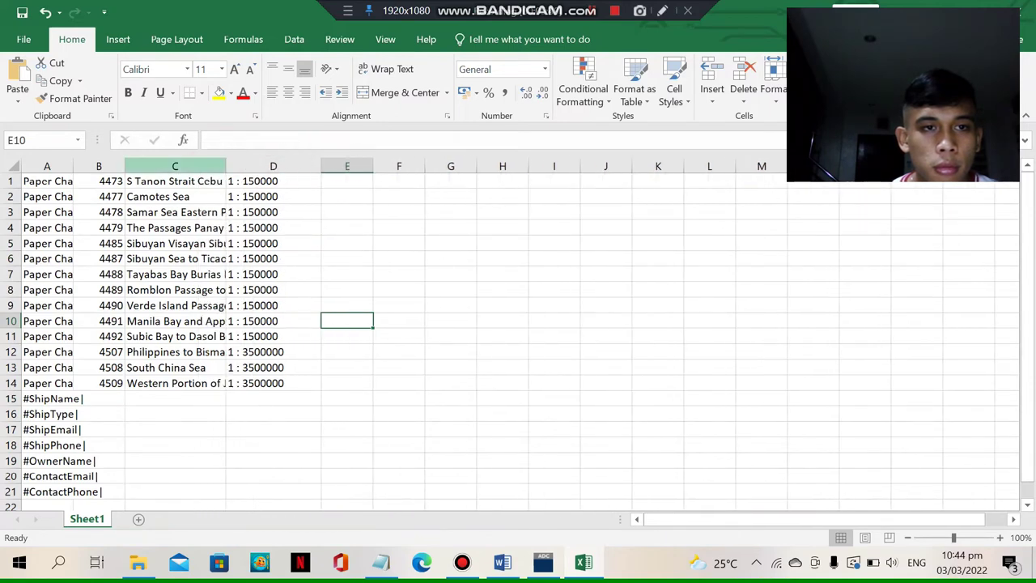
scroll(519, 340, "down", 3)
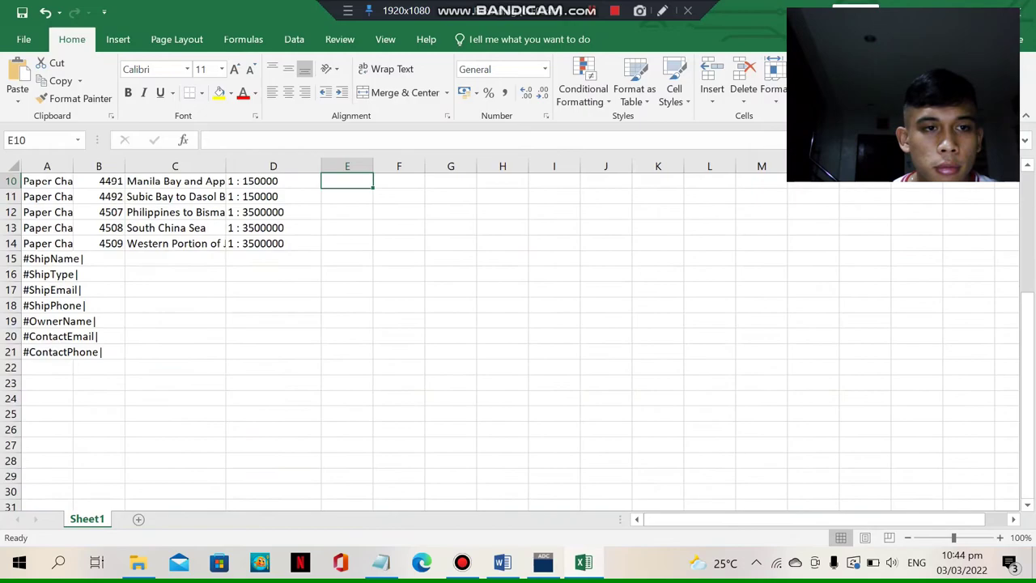
scroll(518, 341, "up", 3)
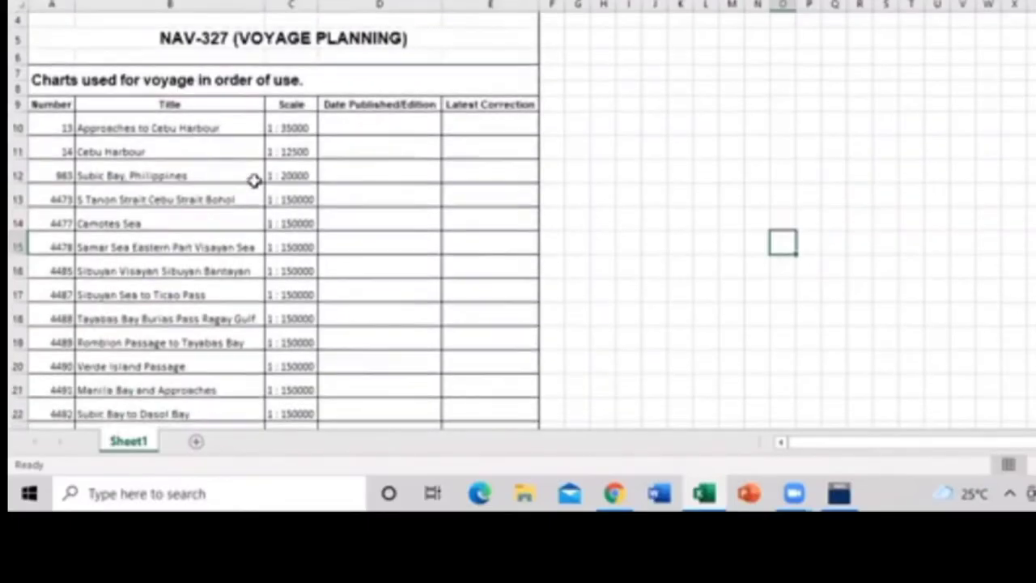
Review the charts used for the voyage in the NAV-327 (VOYAGE PLANNING) sheet and the Date Published/Edition and Latest Correction columns.
scroll(327, 180, "down", 1)
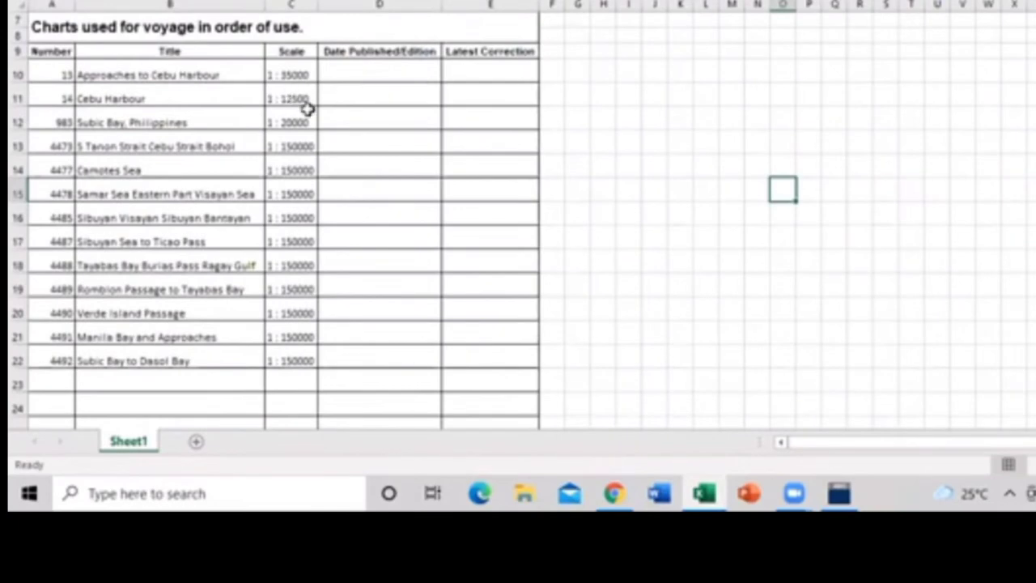
scroll(324, 130, "up", 1)
scroll(364, 205, "down", 1)
scroll(561, 120, "up", 1)
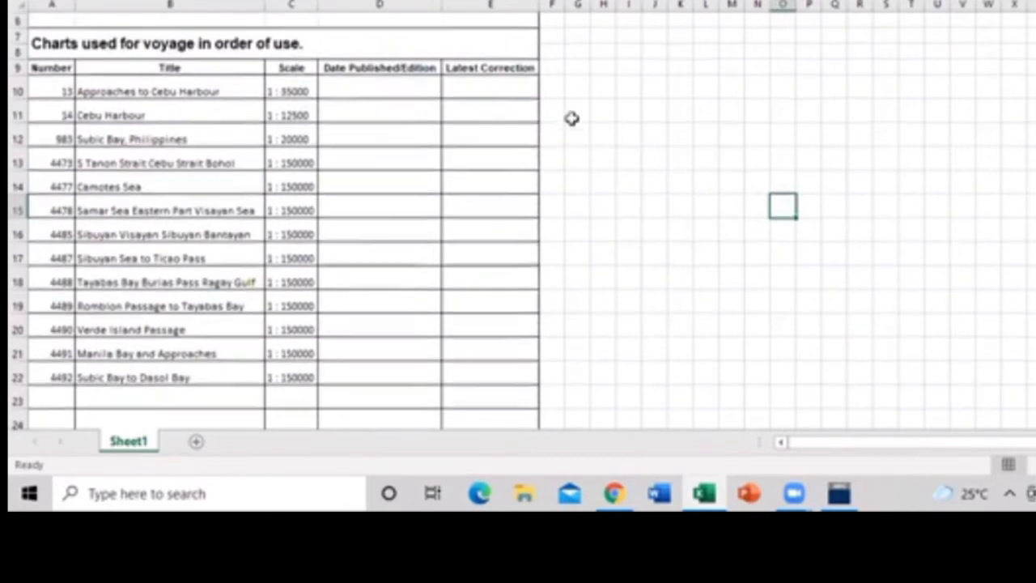
scroll(559, 118, "down", 1)
left_click(366, 80)
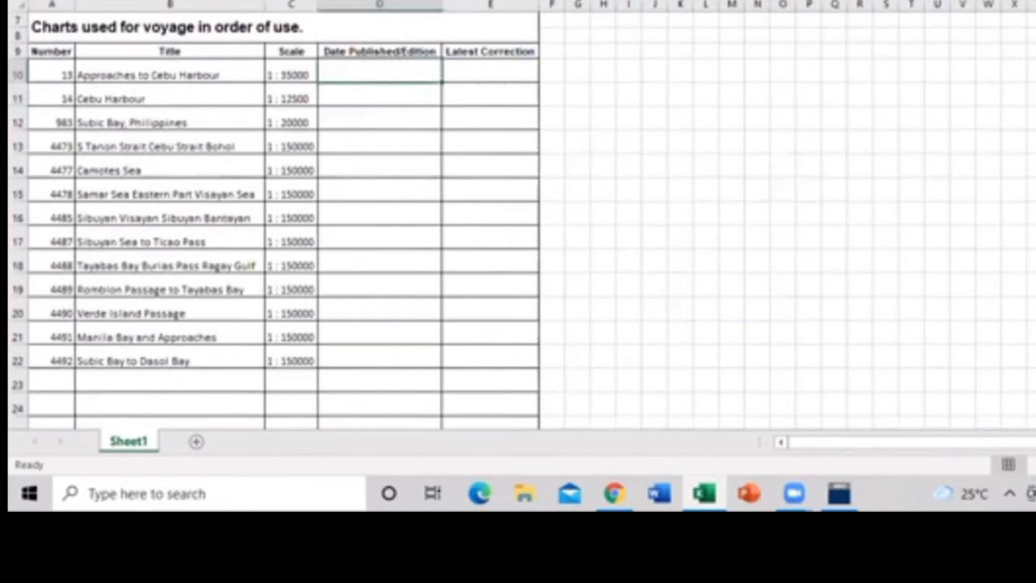
Switch to File Explorer and open the "chart_availability_list" workbook from the Downloads folder.
left_click(541, 486)
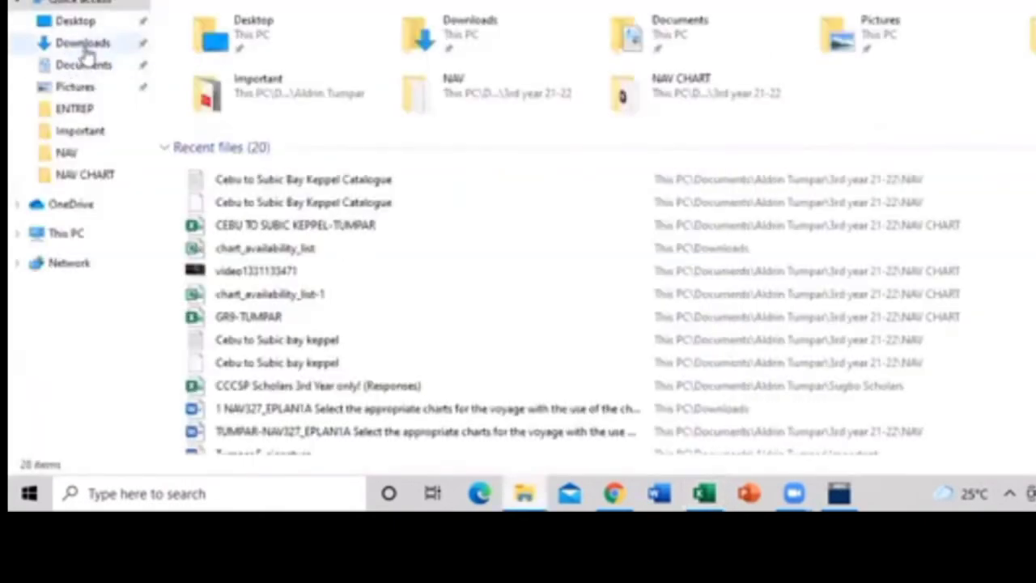
left_click(82, 44)
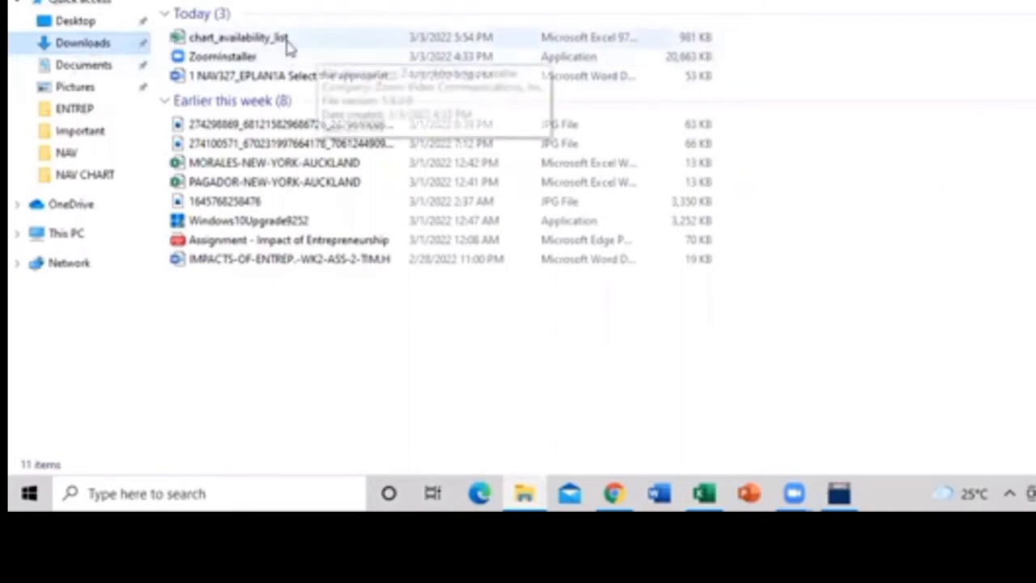
left_click(243, 46)
double_click(243, 40)
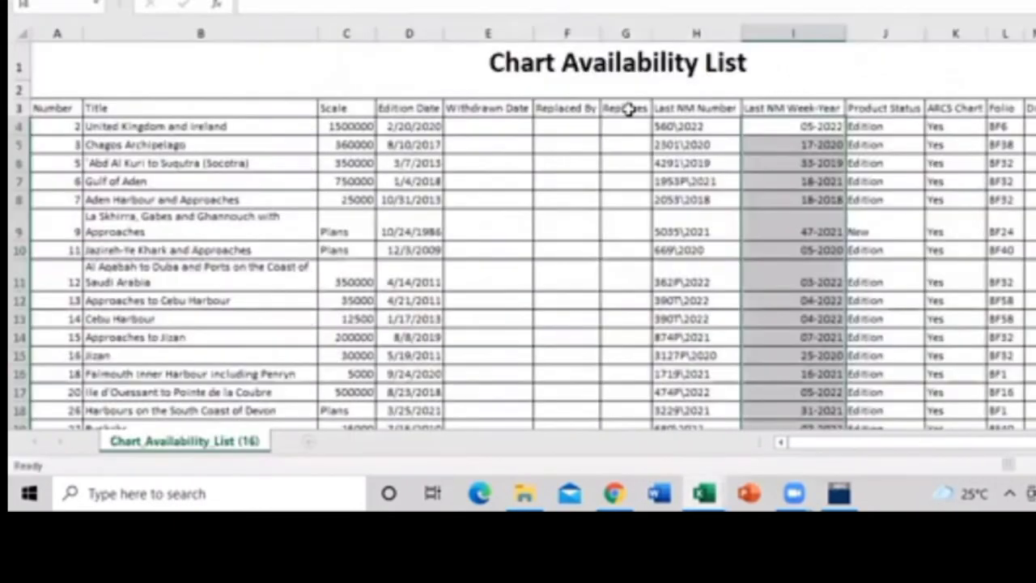
Compare the availability list's Edition Date and Last NM Number columns with the columns of the voyage planning table.
scroll(629, 110, "down", 1)
left_click(403, 4)
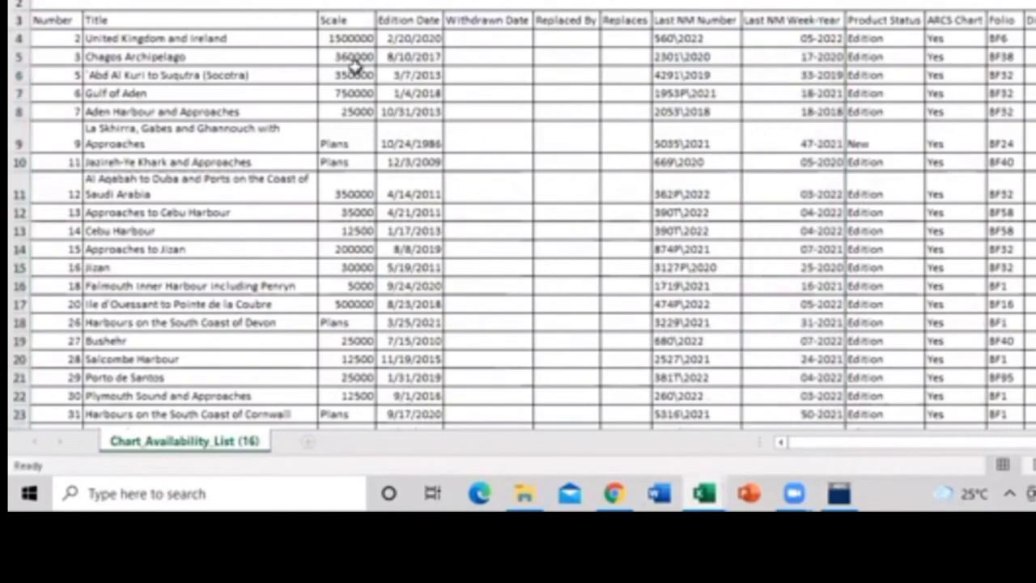
key("alt+Tab")
key("alt+Tab")
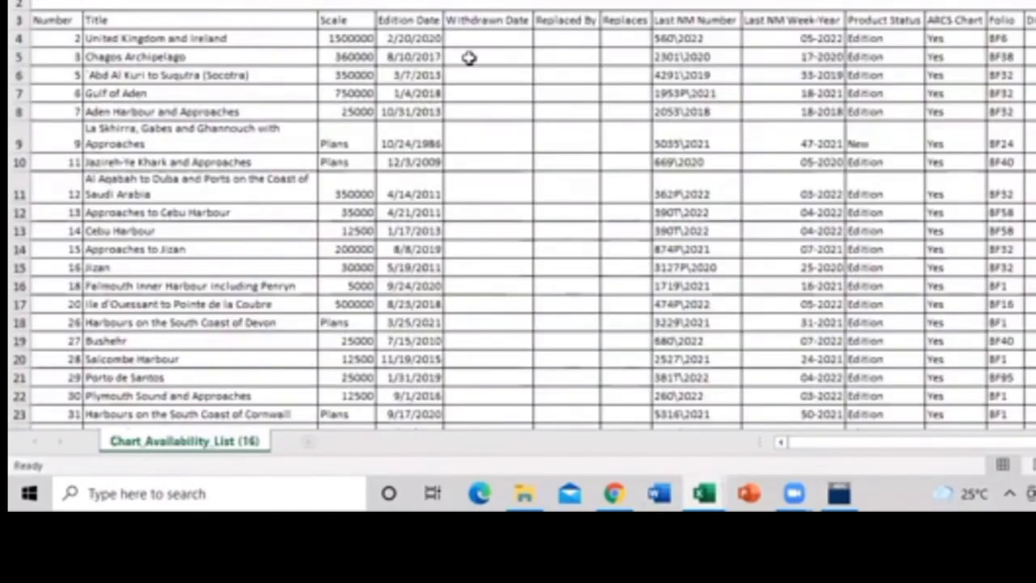
scroll(300, 162, "down", 1)
key("alt+Tab")
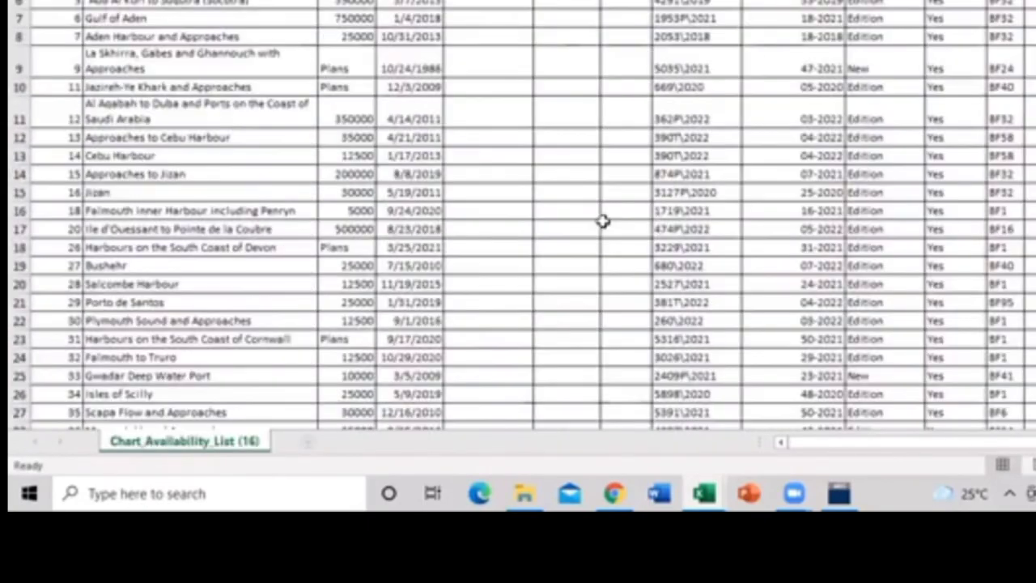
key("alt+Tab")
scroll(484, 47, "up", 2)
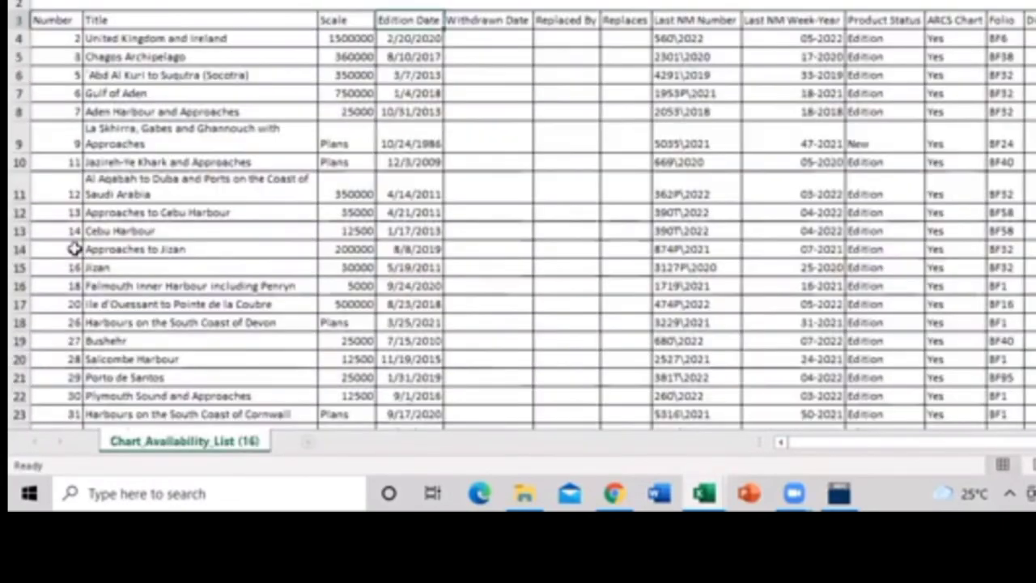
Copy the edition dates 4/21/2011 and 1/17/2013 of charts 13 and 14 into the voyage table's Date Published/Edition column.
left_click_drag(397, 214, 405, 235)
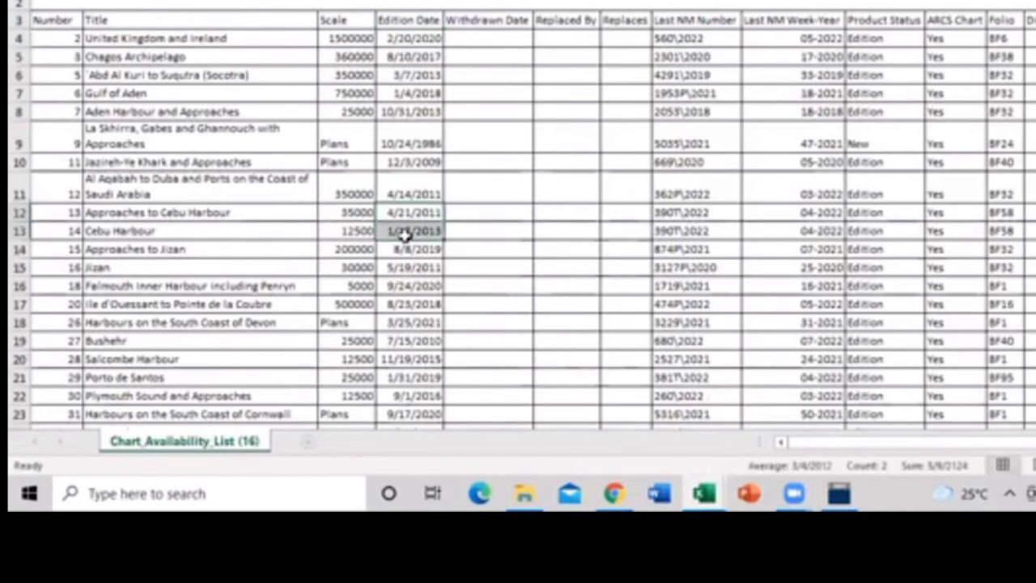
key("ctrl+c")
key("alt+Tab")
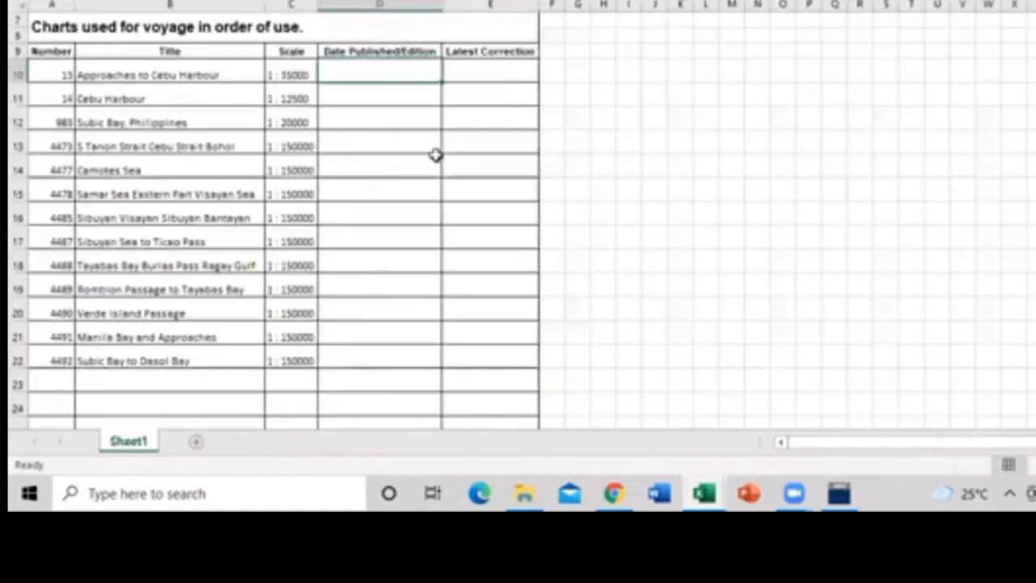
left_click(394, 76)
key("ctrl+v")
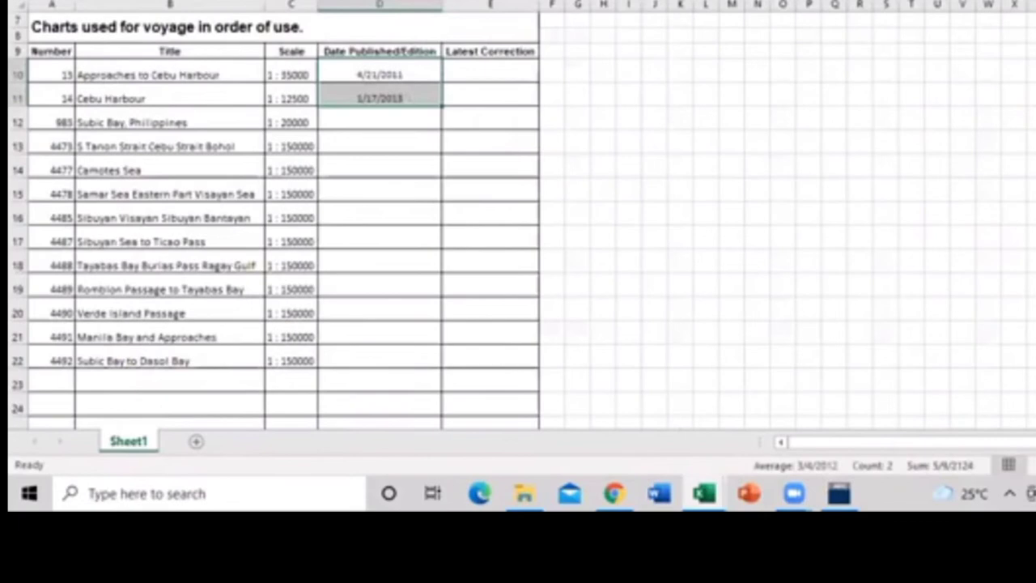
Copy the last NM number 390T\2022 of charts 13 and 14 into the voyage table's Latest Correction column.
key("alt+Tab")
left_click_drag(671, 214, 675, 235)
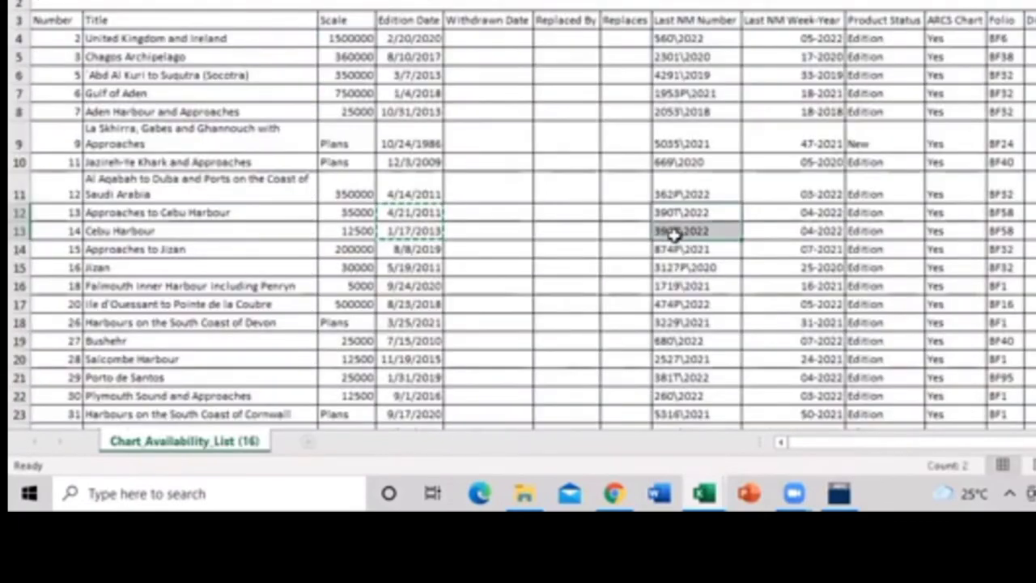
key("ctrl+c")
key("alt+Tab")
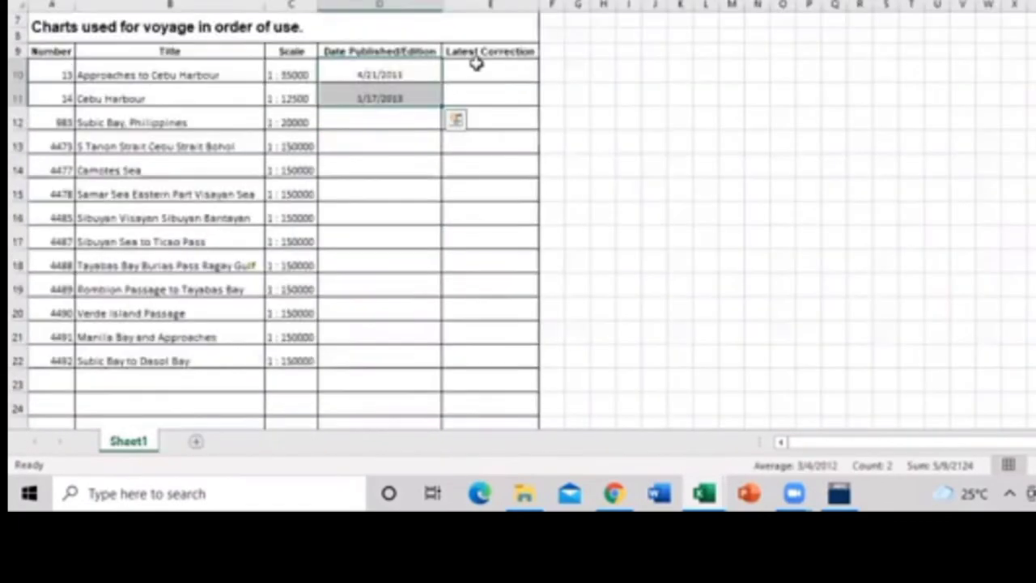
left_click(490, 73)
key("ctrl+v")
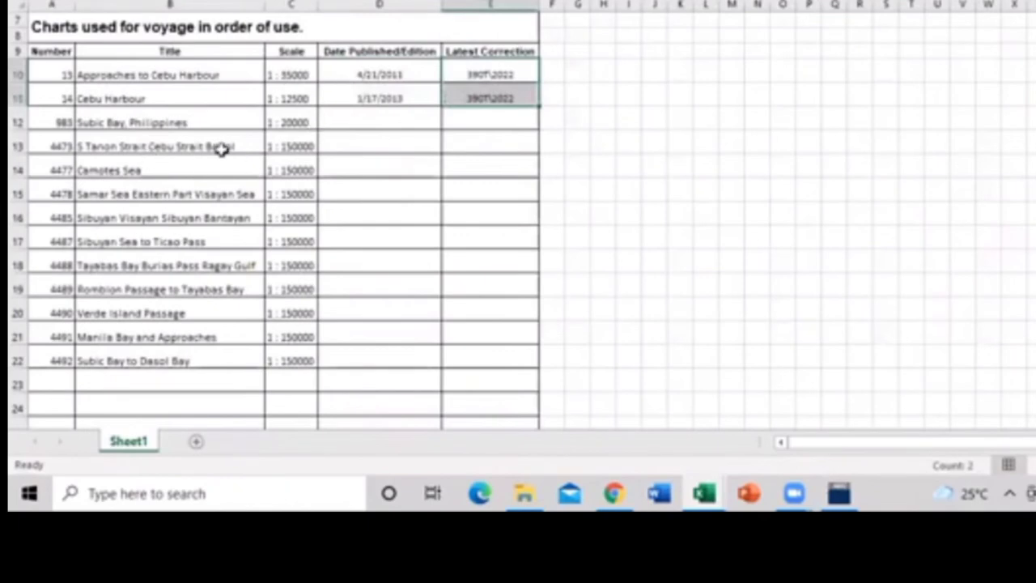
Switch to the chart availability list workbook and search it for chart number 983.
key("alt+Tab")
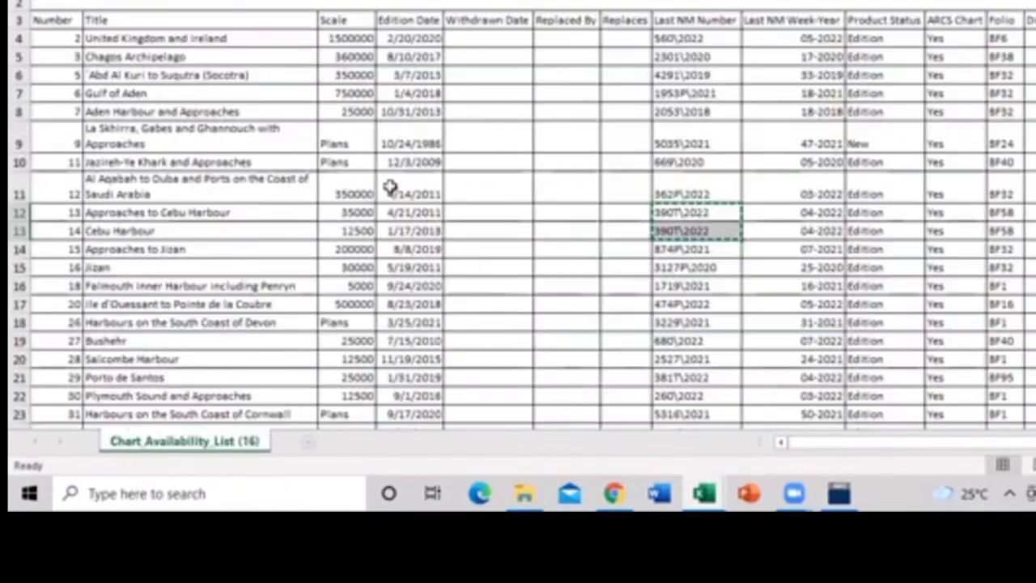
key("ctrl+f")
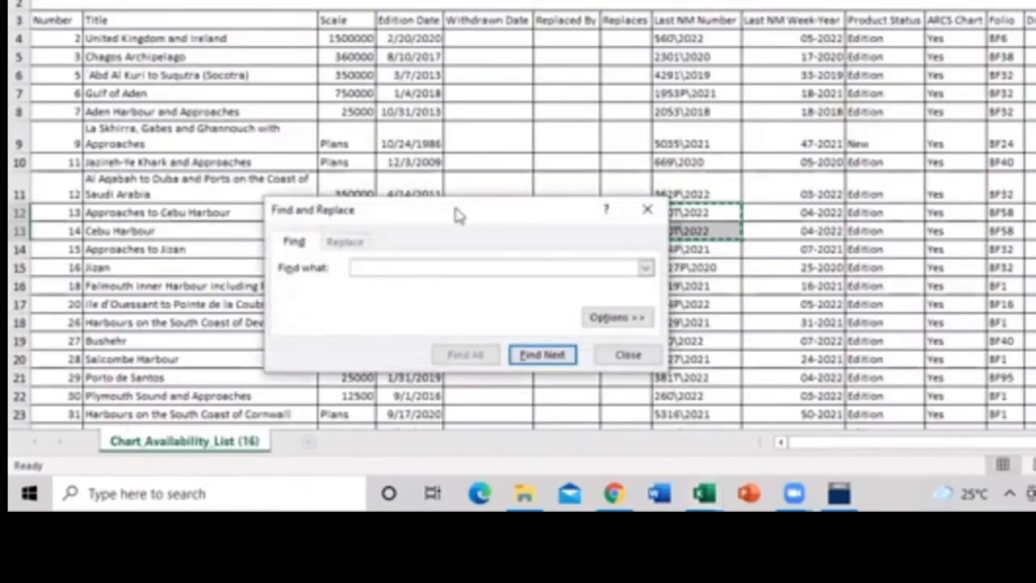
type("983")
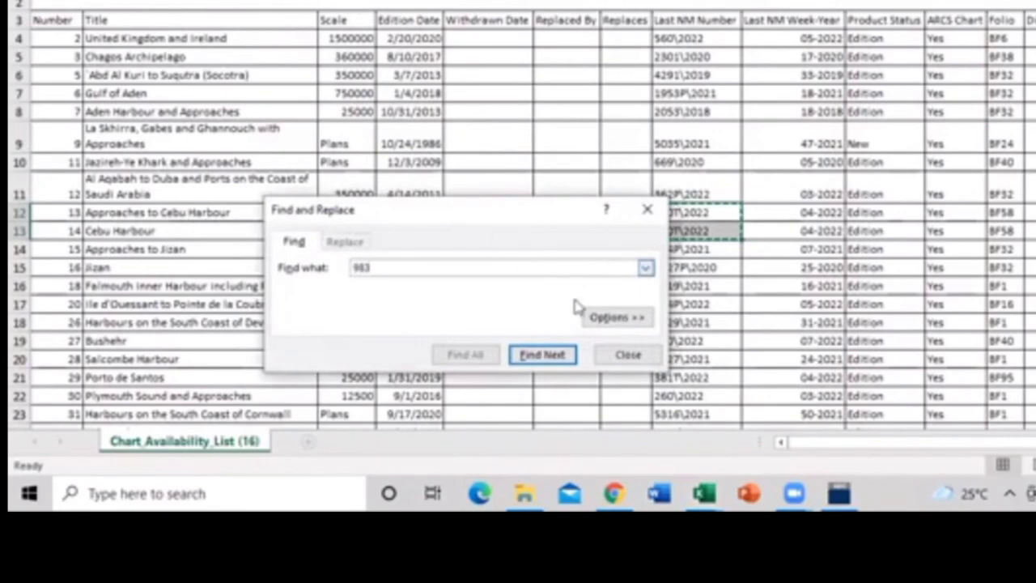
left_click(542, 355)
left_click(861, 132)
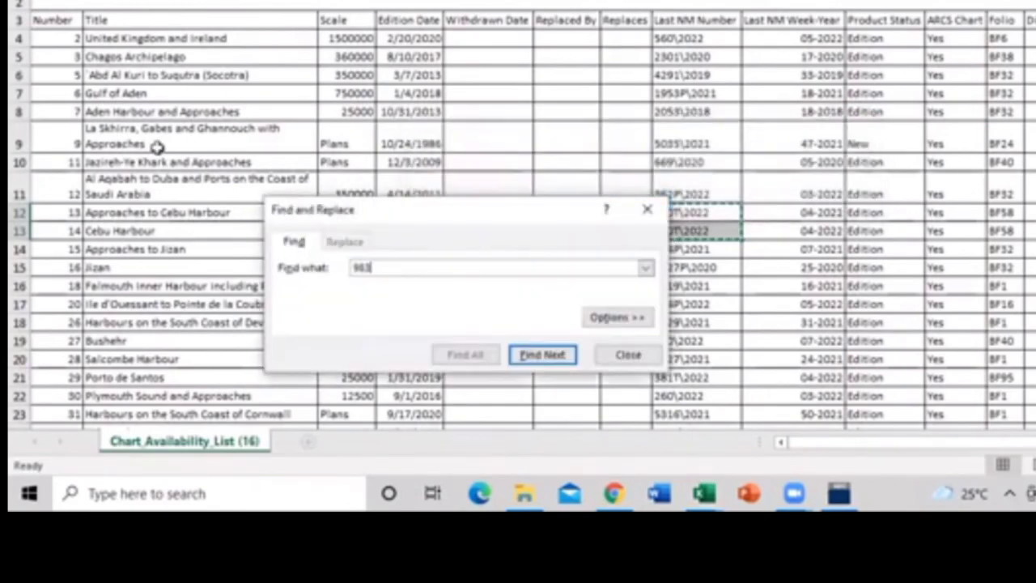
left_click(651, 209)
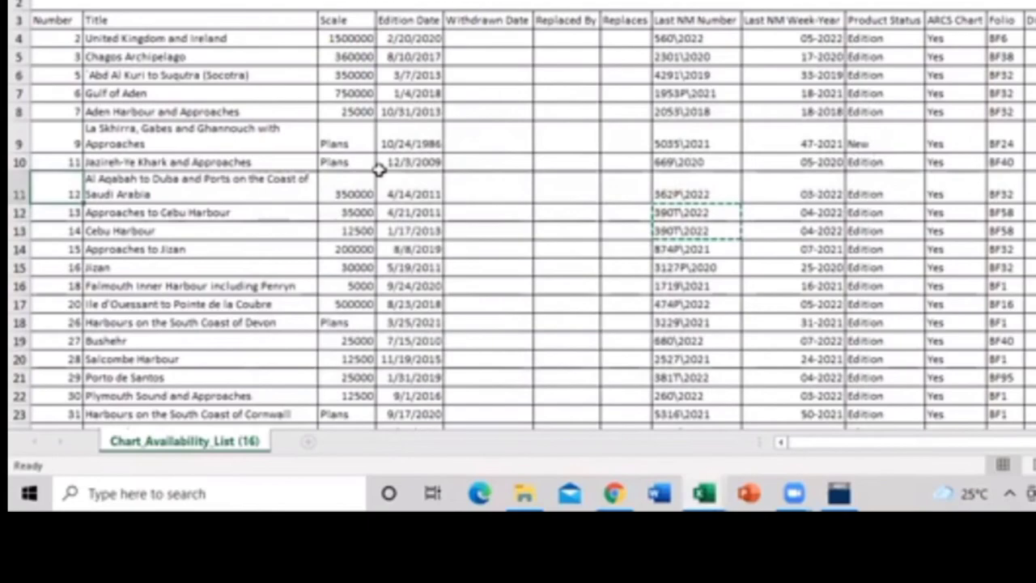
key("ctrl+f")
type("983")
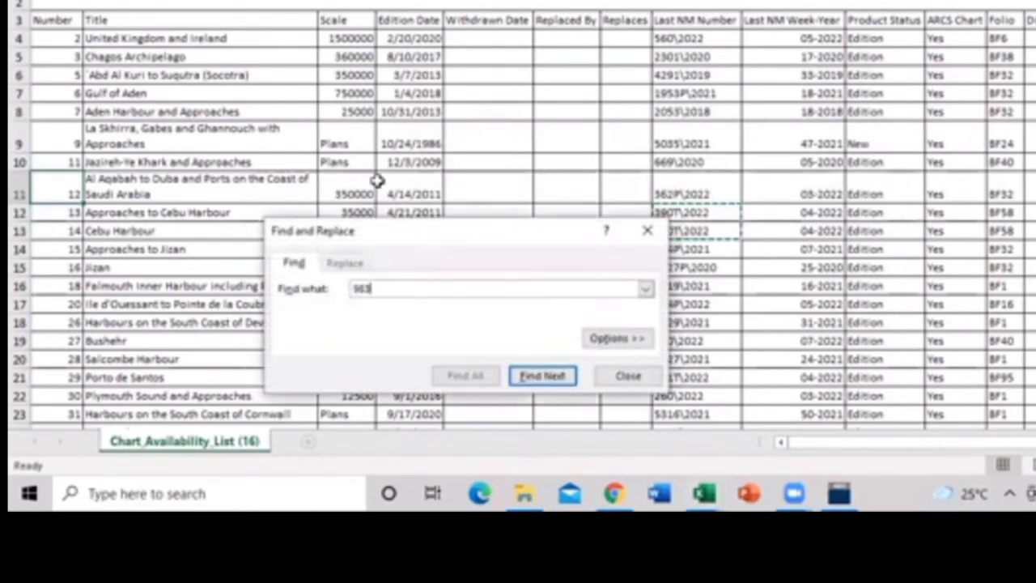
left_click(546, 376)
left_click(647, 230)
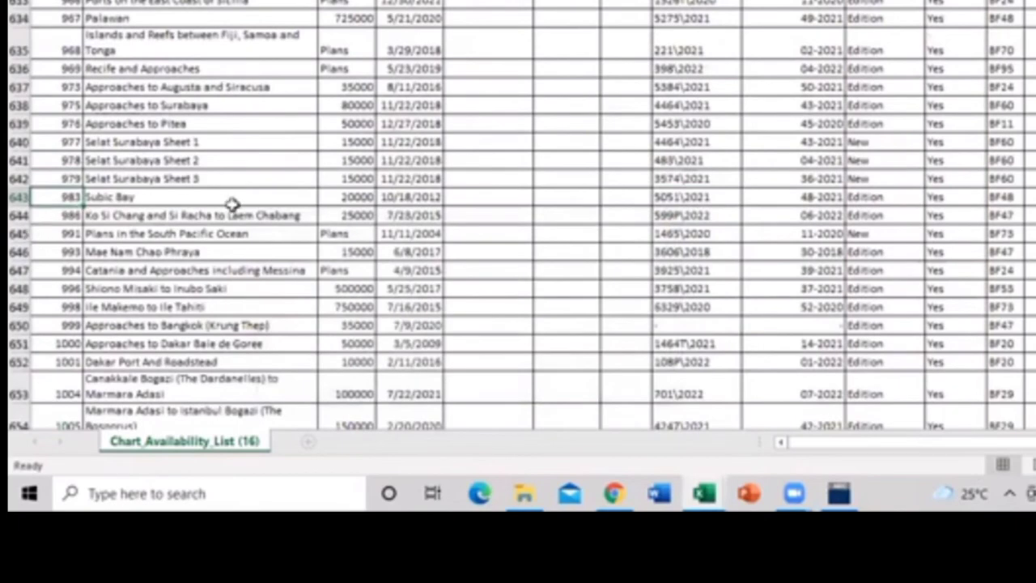
Copy chart 983's edition date 10/18/2012 into the Date Published/Edition column of the voyage table's Subic Bay row.
left_click(390, 201)
key("ctrl+c")
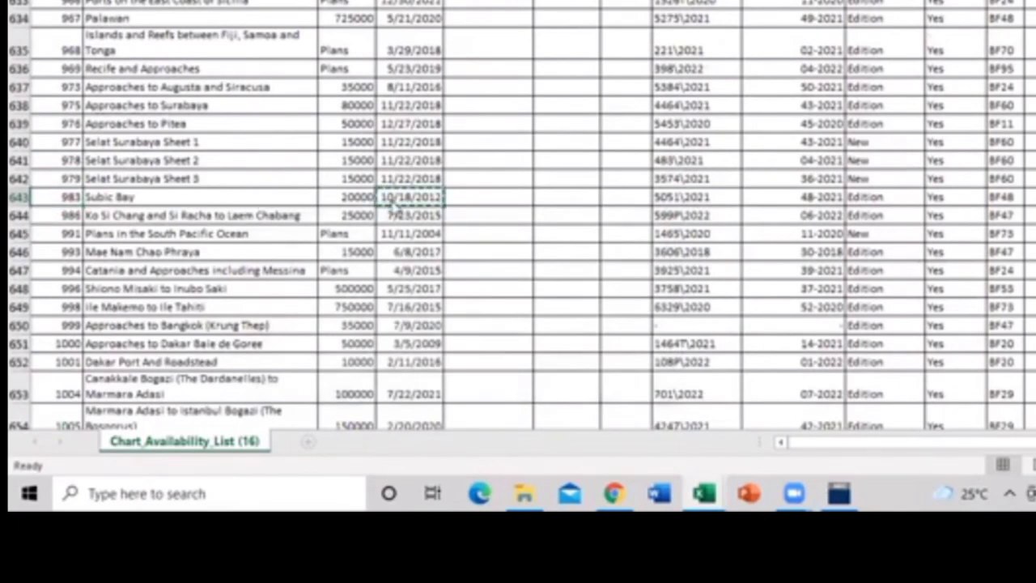
key("alt+Tab")
left_click(386, 122)
key("ctrl+v")
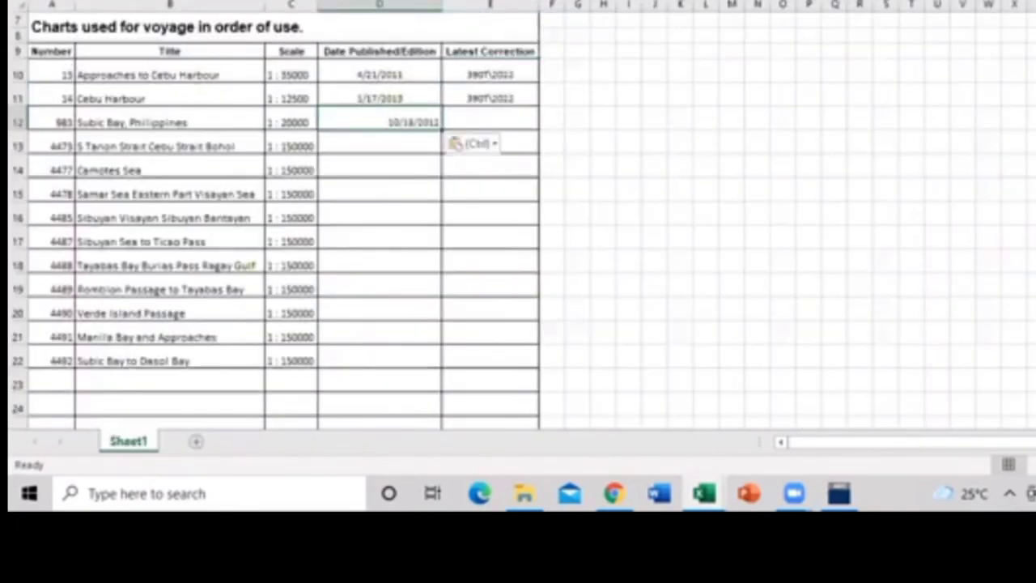
Copy chart 983's last NM number 5051\2021 from the availability list into the voyage table's Latest Correction column.
key("alt+Tab")
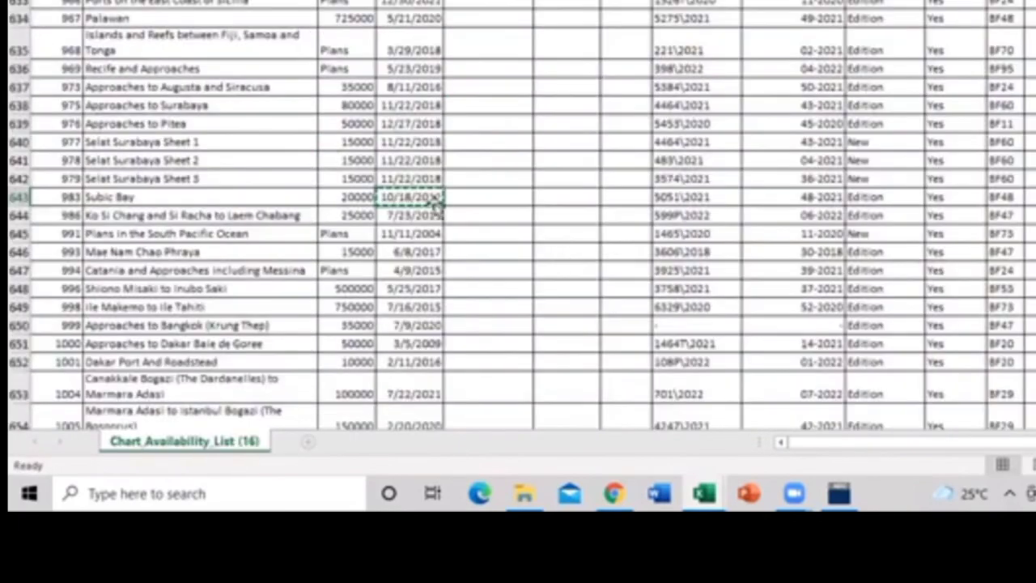
left_click(661, 196)
key("ctrl+c")
key("alt+Tab")
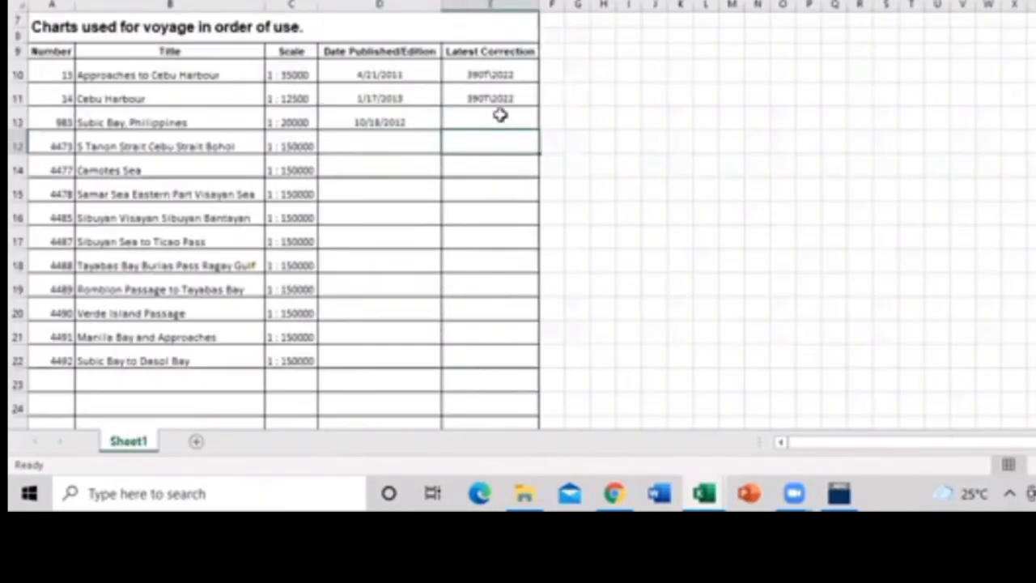
left_click(498, 113)
key("ctrl+v")
key("Escape")
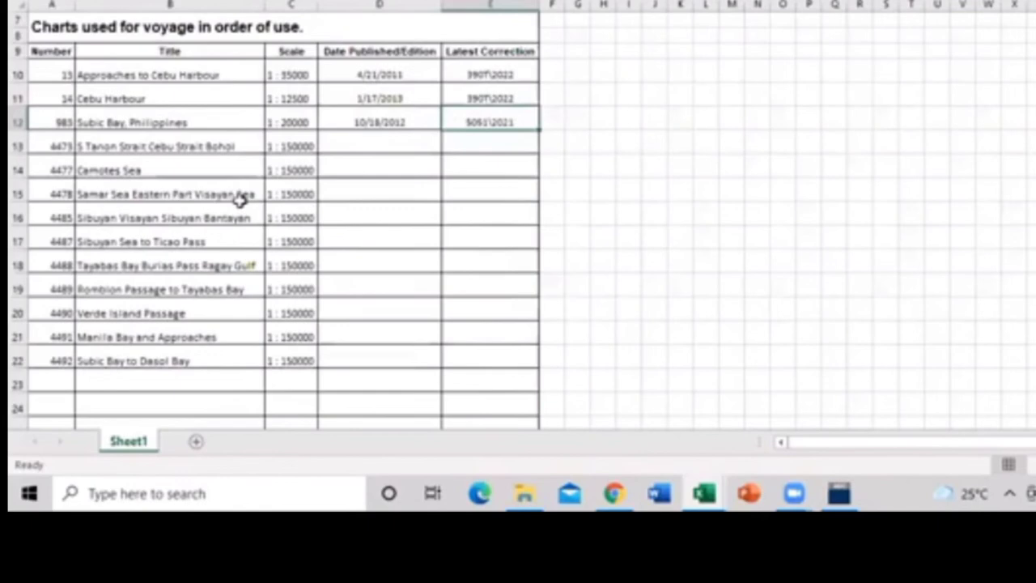
Return to the availability list and search it for chart number 4473.
key("alt+Tab")
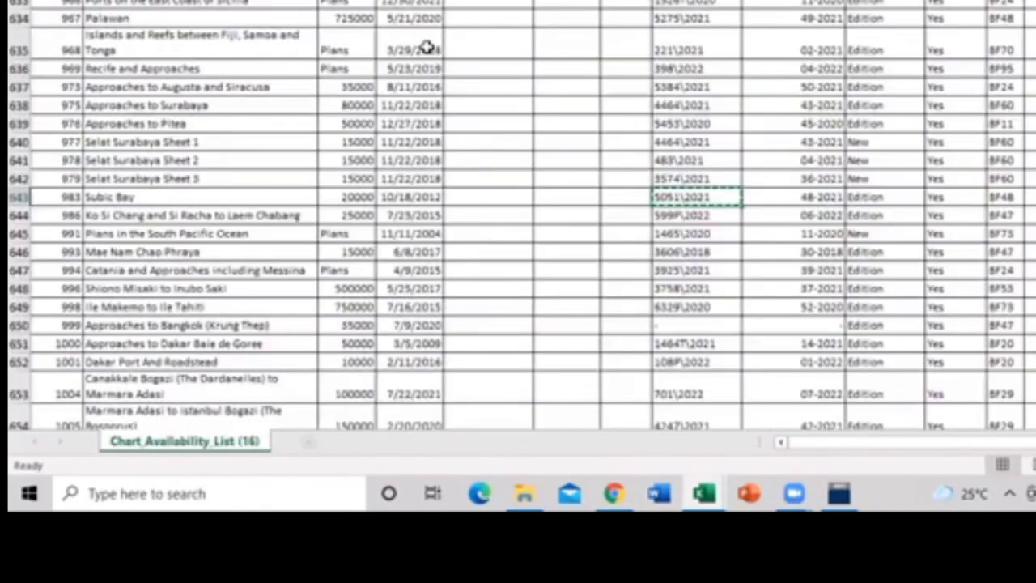
left_click(58, 142)
key("ctrl+f")
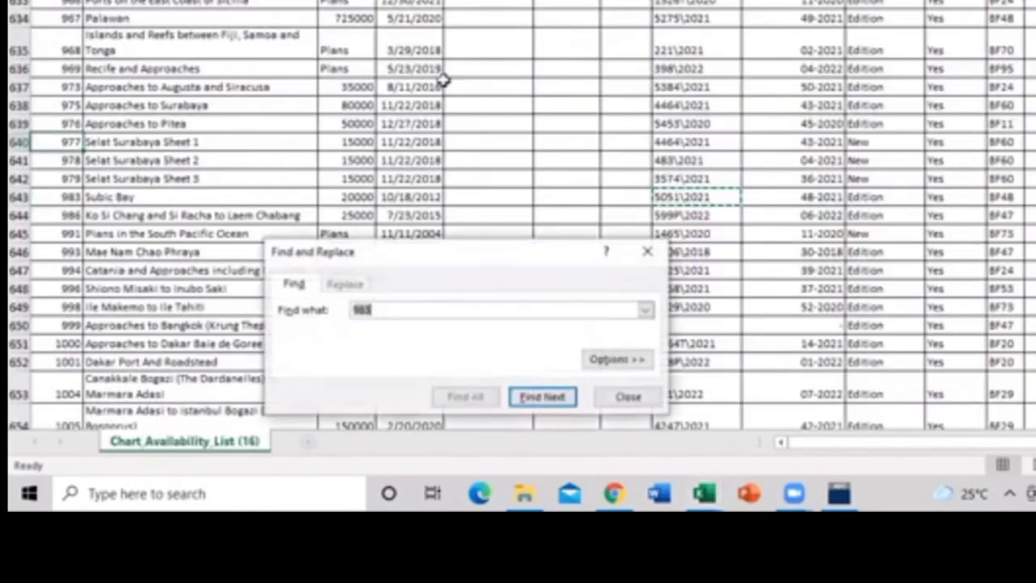
type("4473")
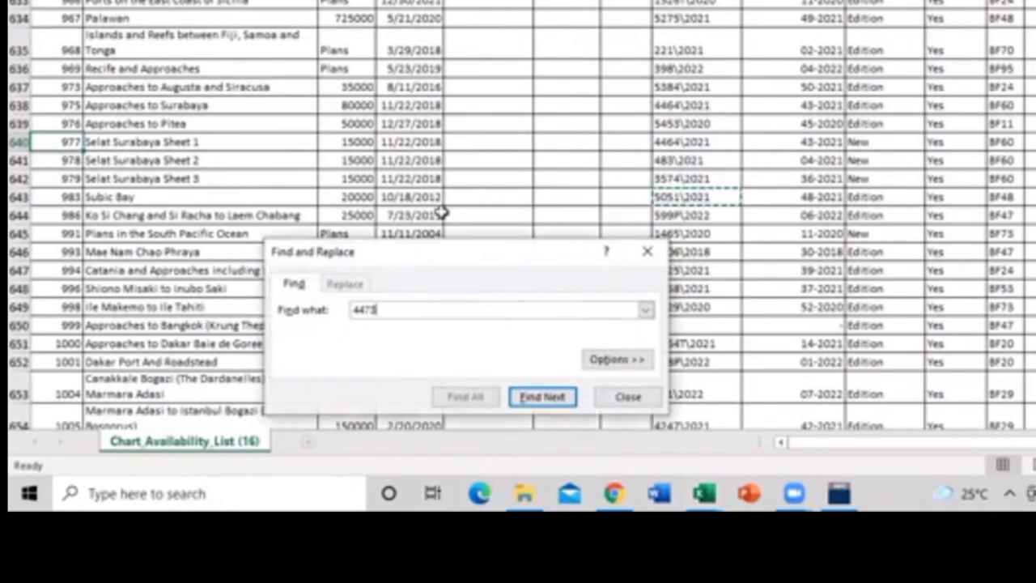
left_click(536, 397)
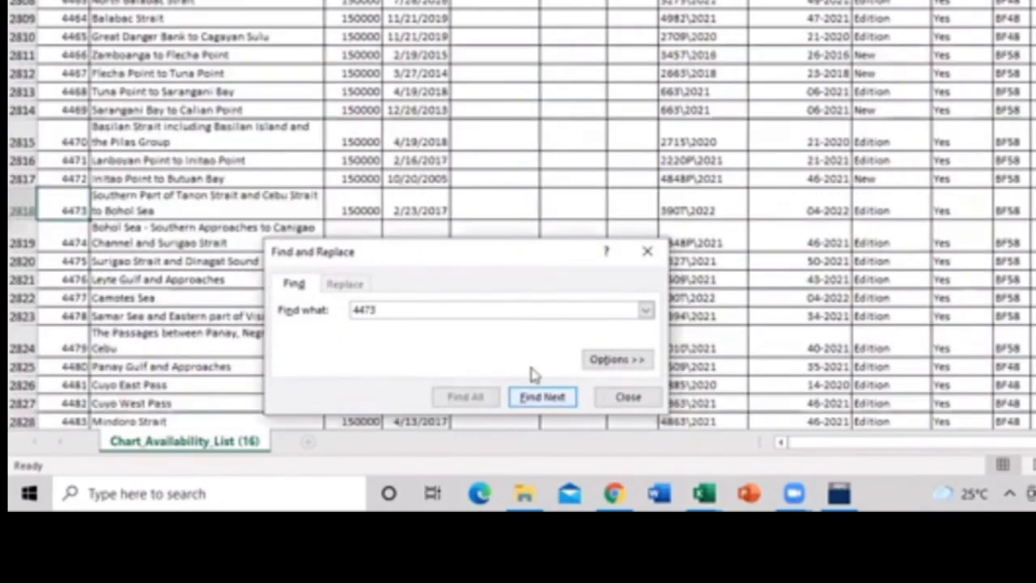
left_click(647, 251)
Copy chart 4473's edition date 2/23/2017 into the voyage table's Date Published/Edition column and centre it.
left_click(436, 211)
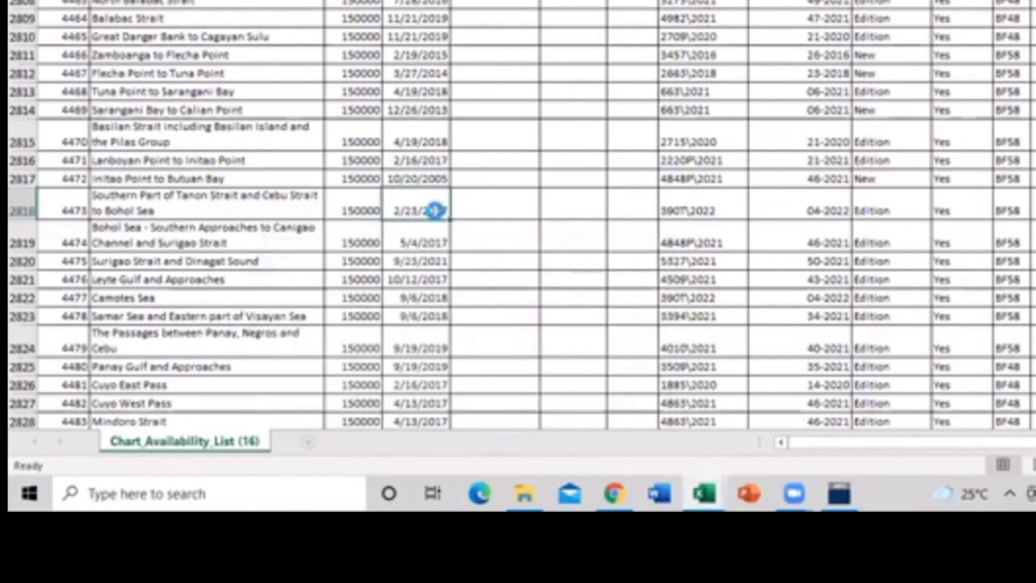
key("ctrl+c")
key("alt+Tab")
left_click(391, 151)
key("ctrl+v")
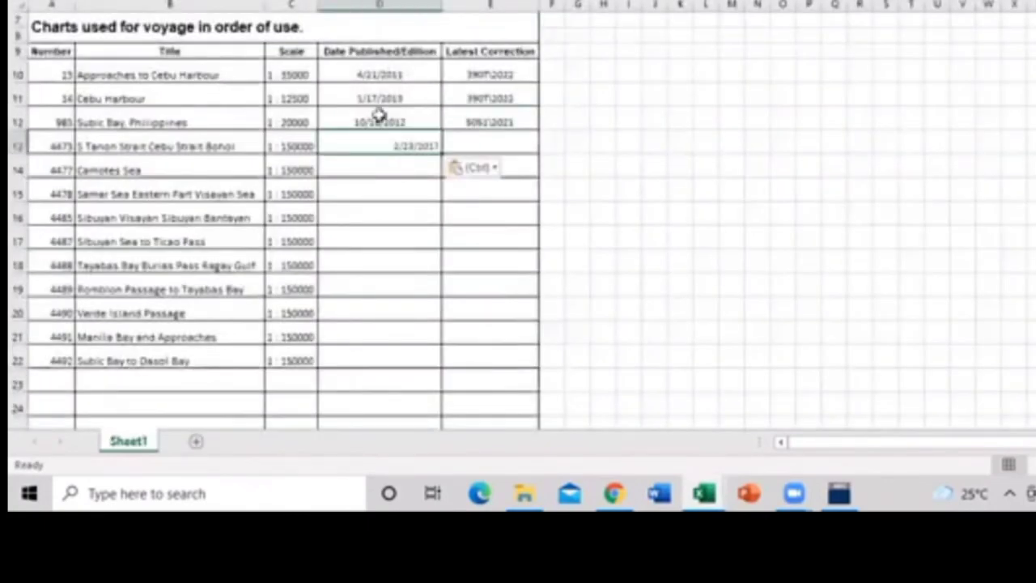
left_click(324, 0)
Copy chart 4473's last NM number 390T\2022 into the voyage table's Latest Correction column and centre it.
key("alt+Tab")
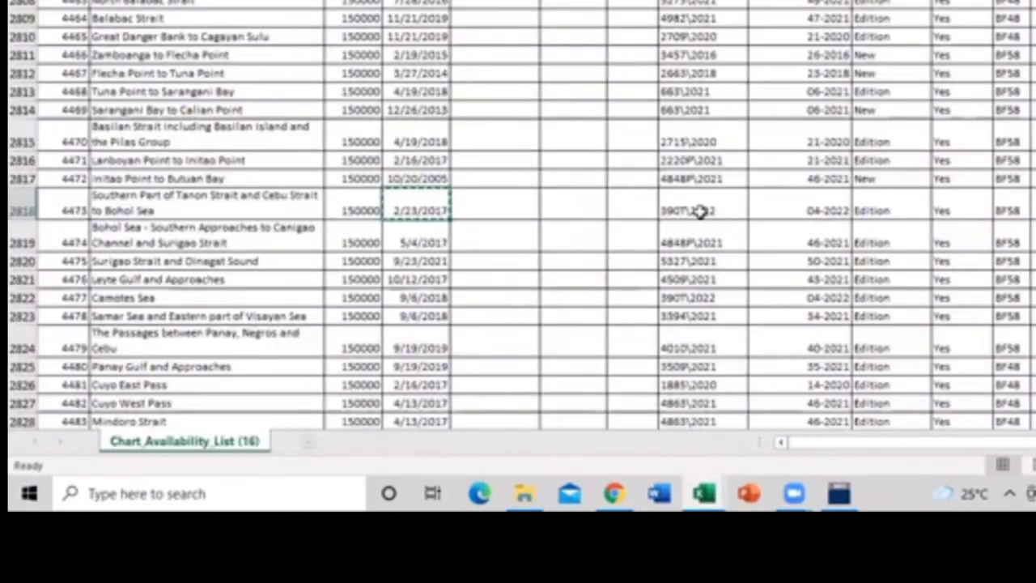
left_click(701, 211)
key("ctrl+c")
key("alt+Tab")
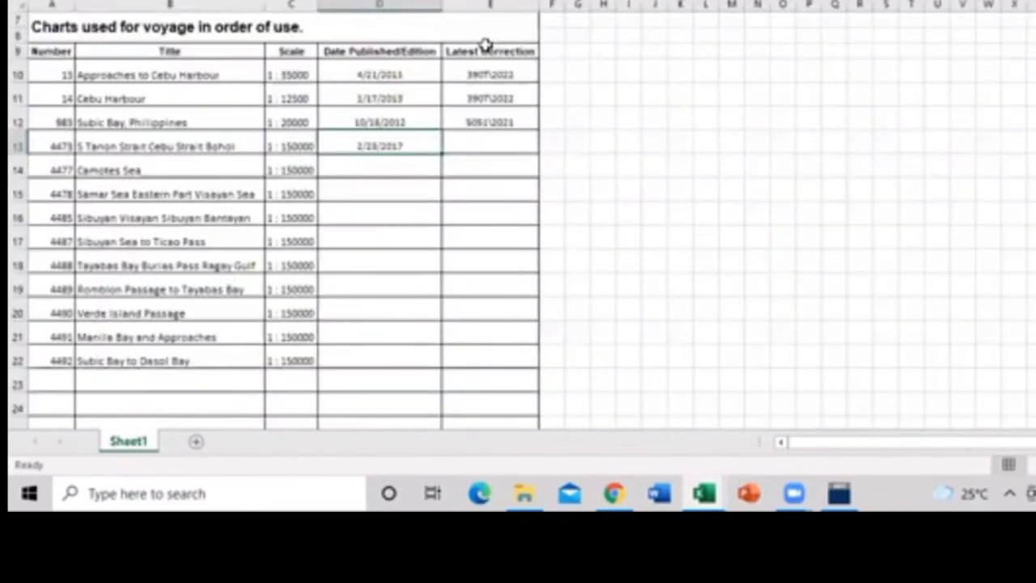
left_click(482, 153)
key("ctrl+v")
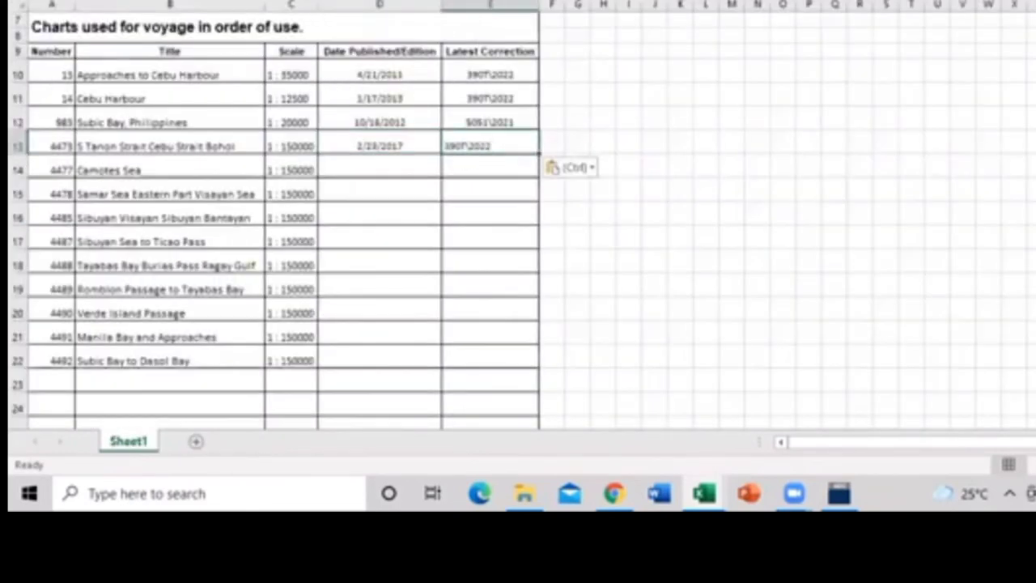
left_click(212, 2)
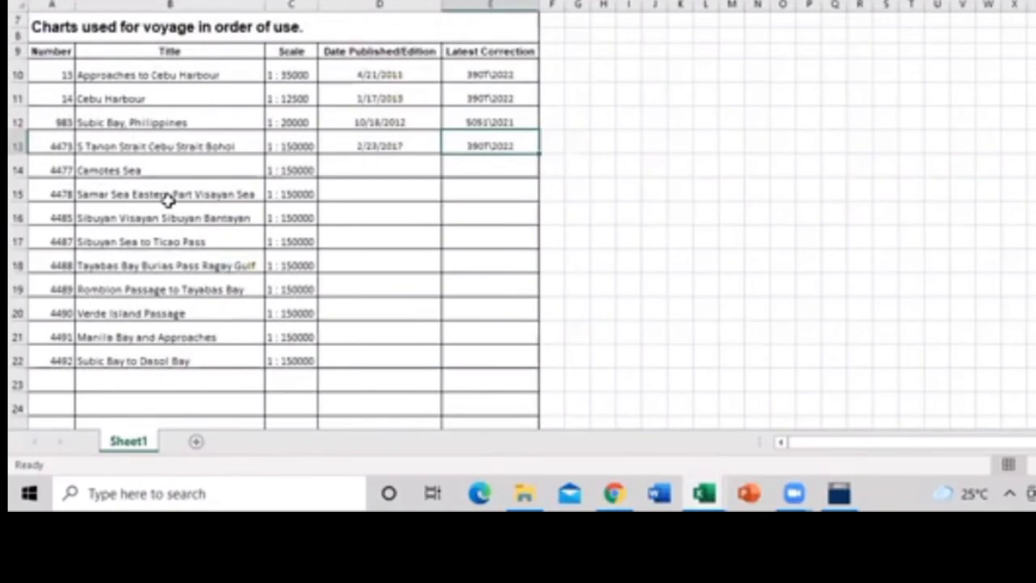
Copy the edition dates of charts 4477 and 4478, both 9/6/2018, into the voyage table's Date Published/Edition column.
key("alt+Tab")
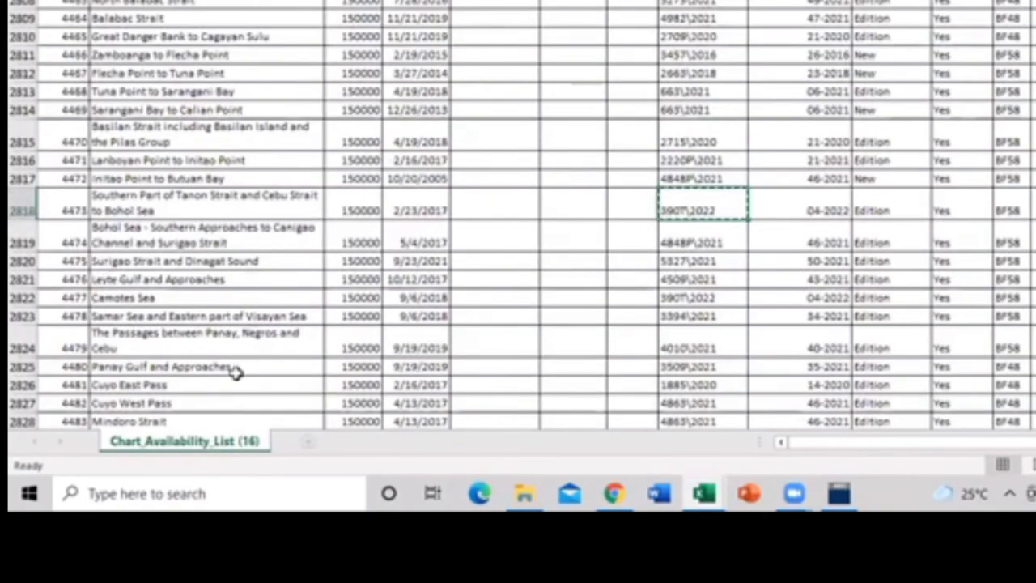
scroll(229, 353, "down", 2)
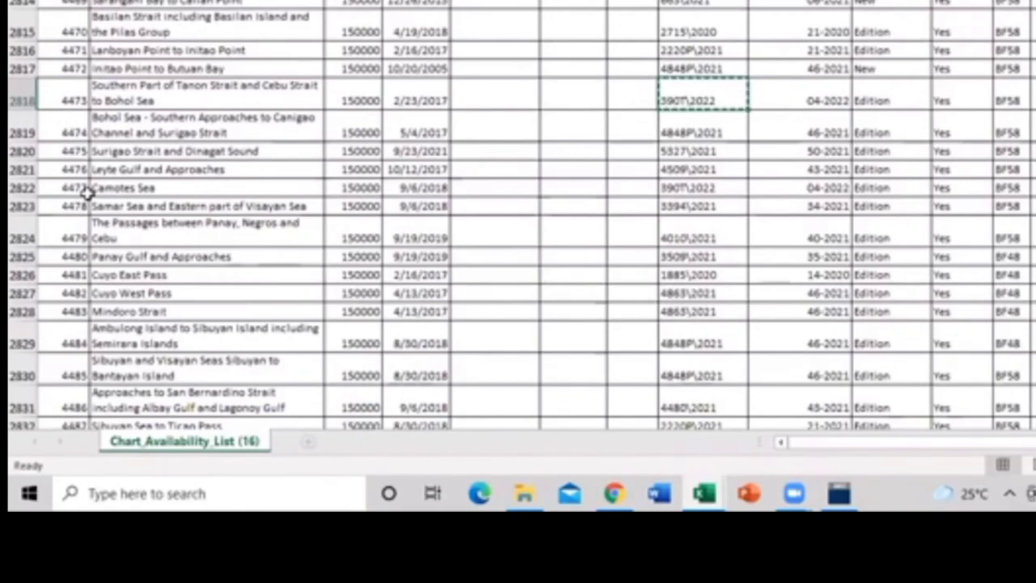
key("alt+Tab")
key("alt+Tab")
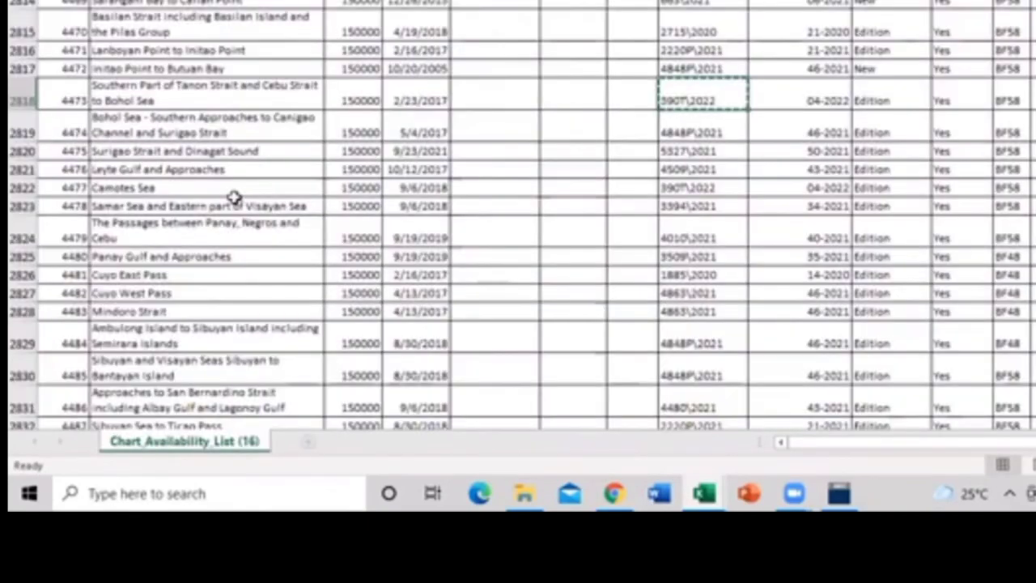
left_click_drag(403, 189, 412, 206)
key("ctrl+c")
key("alt+Tab")
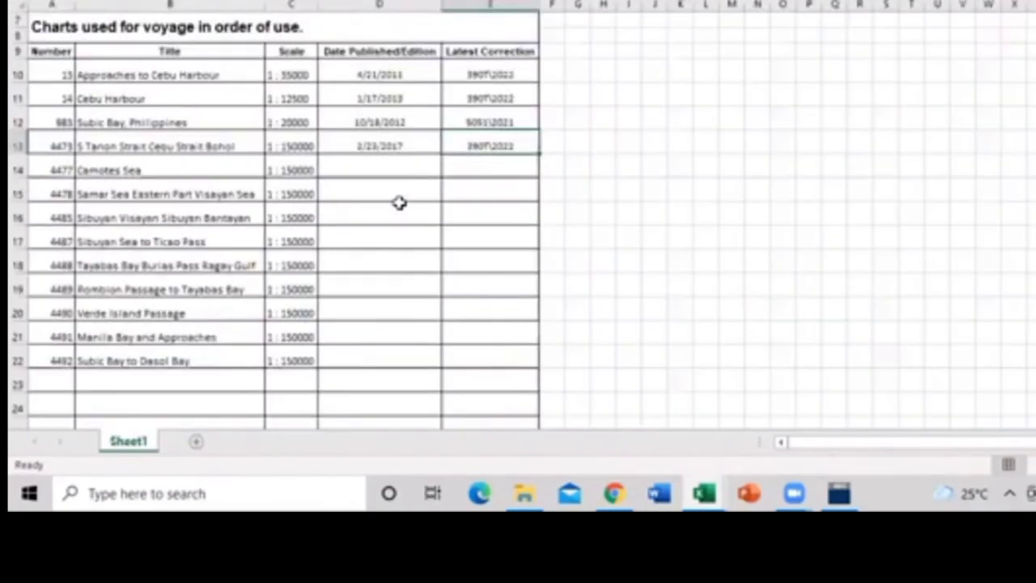
left_click(394, 166)
key("ctrl+v")
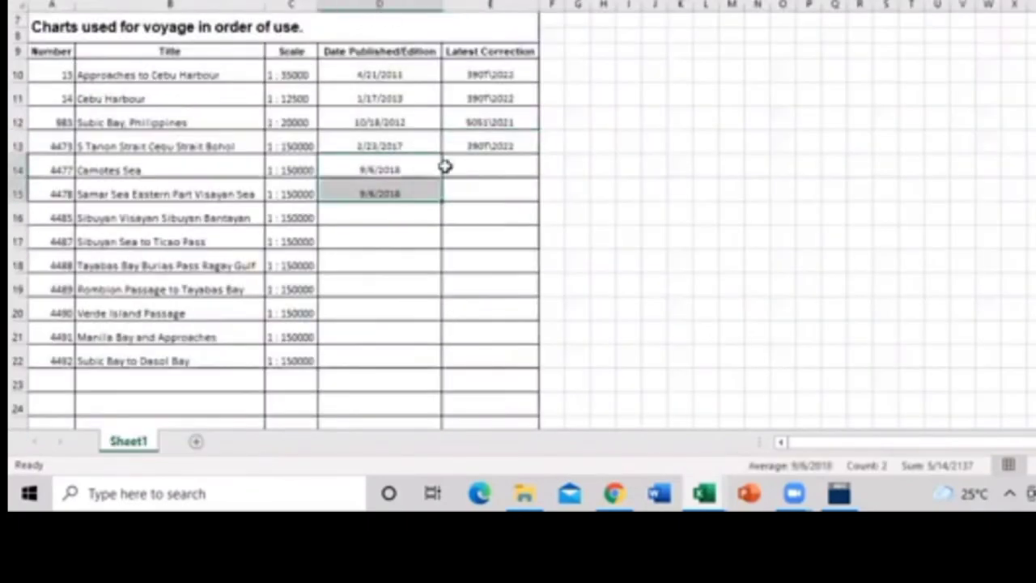
Copy the last NM numbers 390T\2022 and 3394\2021 of charts 4477 and 4478 into the voyage table's Latest Correction column.
key("alt+Tab")
left_click(682, 187)
left_click_drag(683, 187, 683, 203)
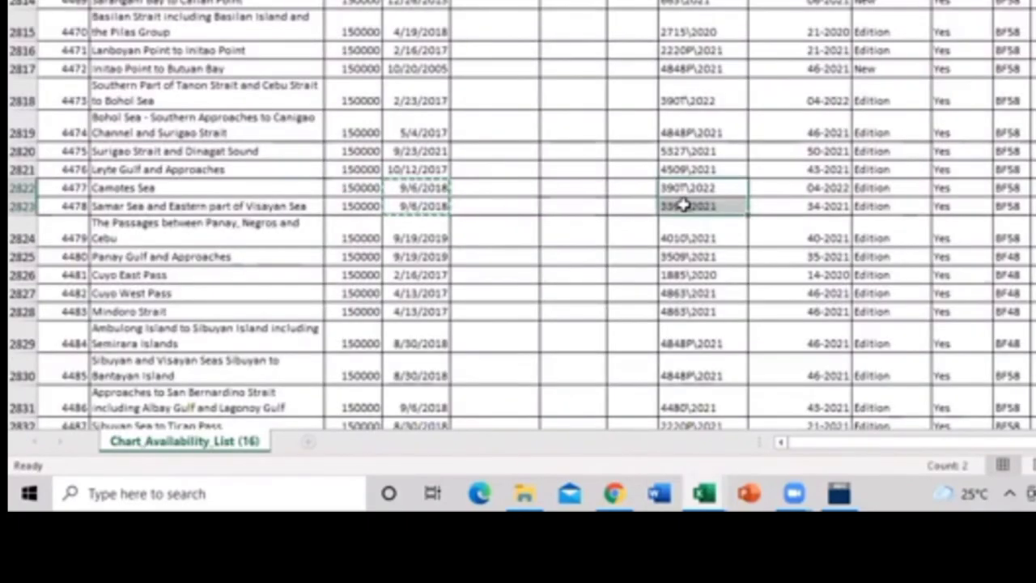
key("ctrl+c")
key("alt+Tab")
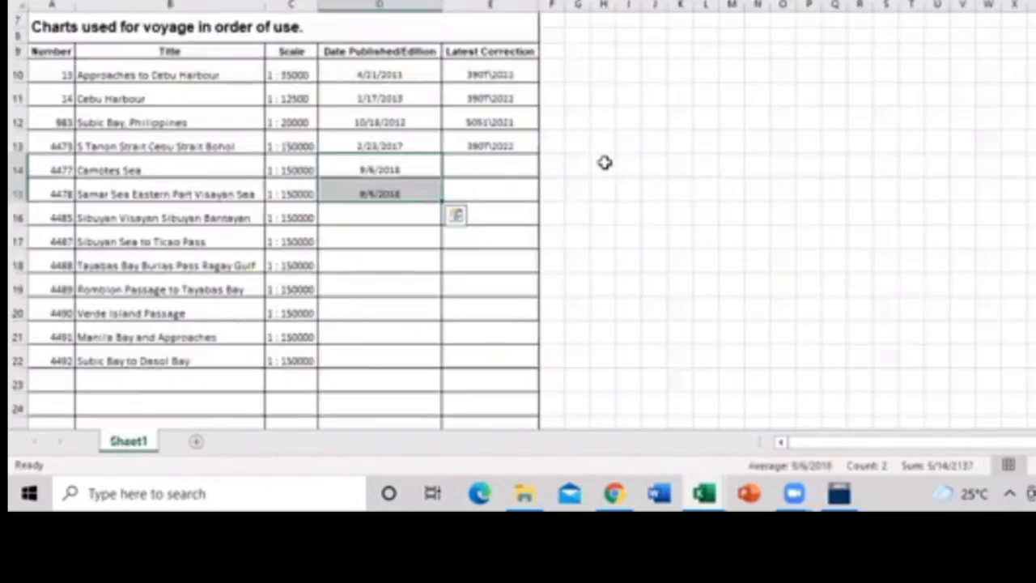
left_click(488, 166)
key("ctrl+v")
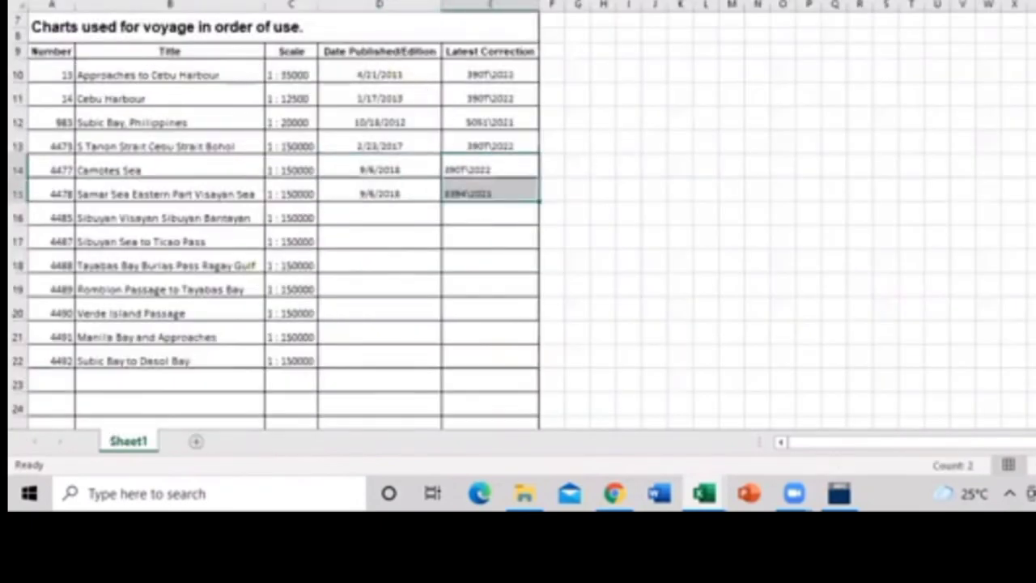
Copy chart 4485's edition date 8/30/2018 from the availability list into the voyage table's Date Published/Edition column.
scroll(354, 211, "down", 1)
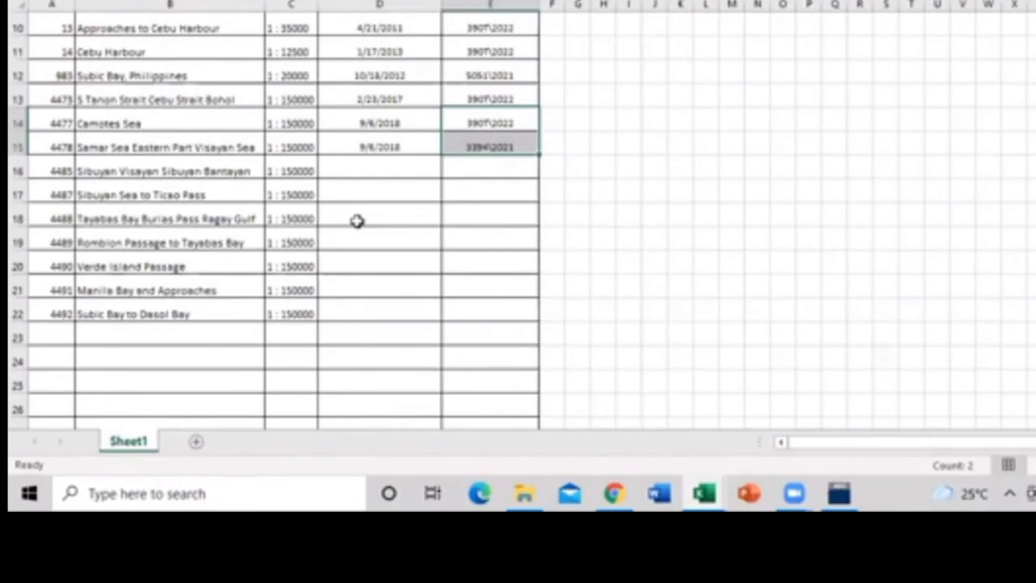
key("alt+Tab")
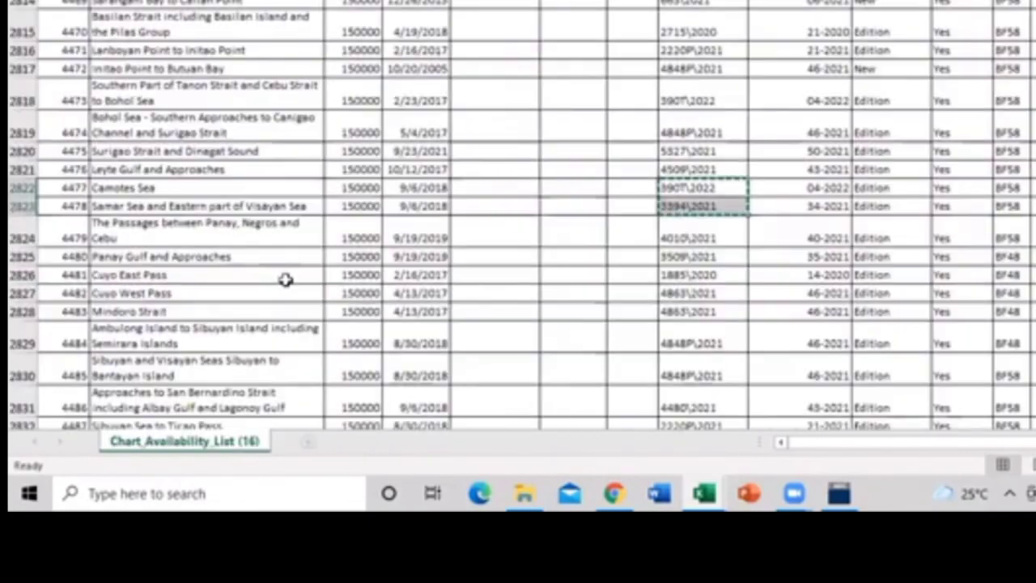
scroll(157, 312, "down", 3)
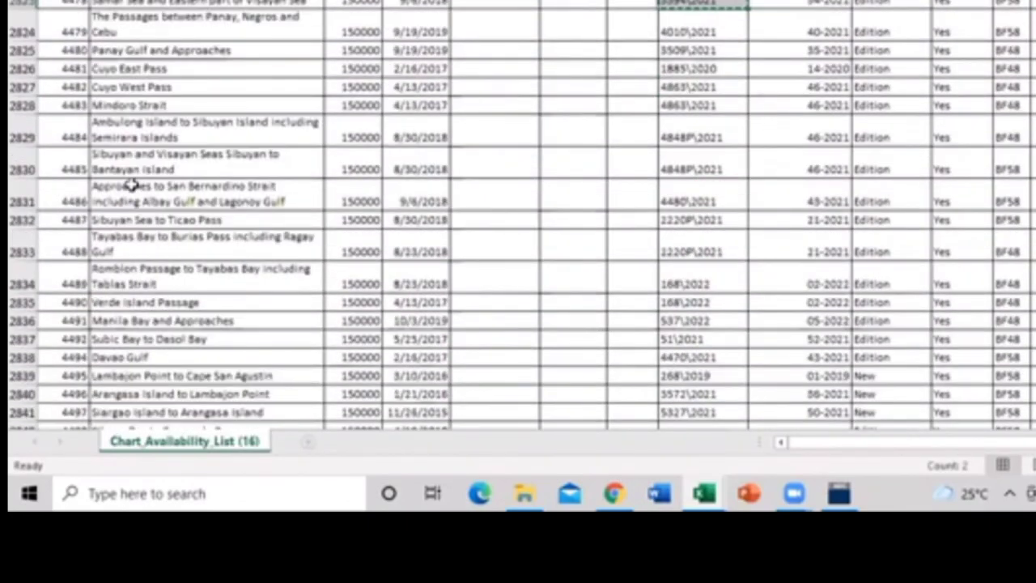
left_click(420, 169)
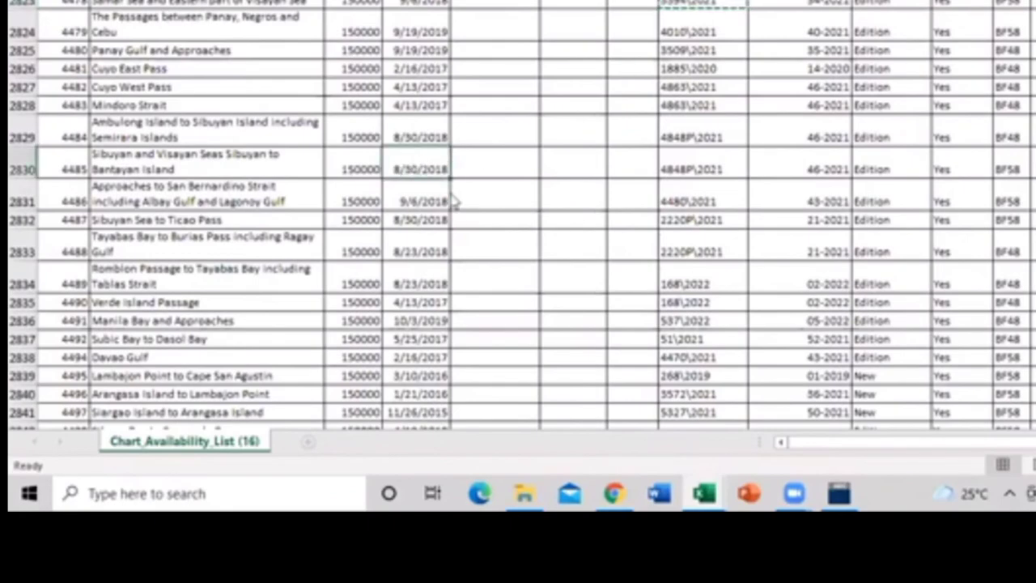
key("ctrl+c")
key("alt+Tab")
left_click(383, 172)
key("ctrl+v")
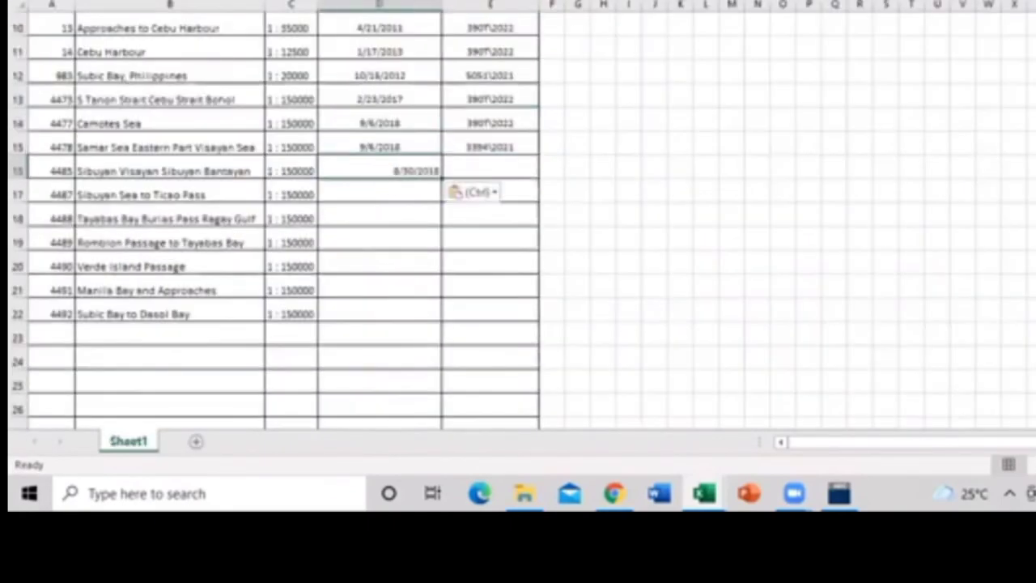
Copy chart 4485's last NM number 4848P\2021 from the availability list into the voyage table's Latest Correction column and centre it.
key("alt+Tab")
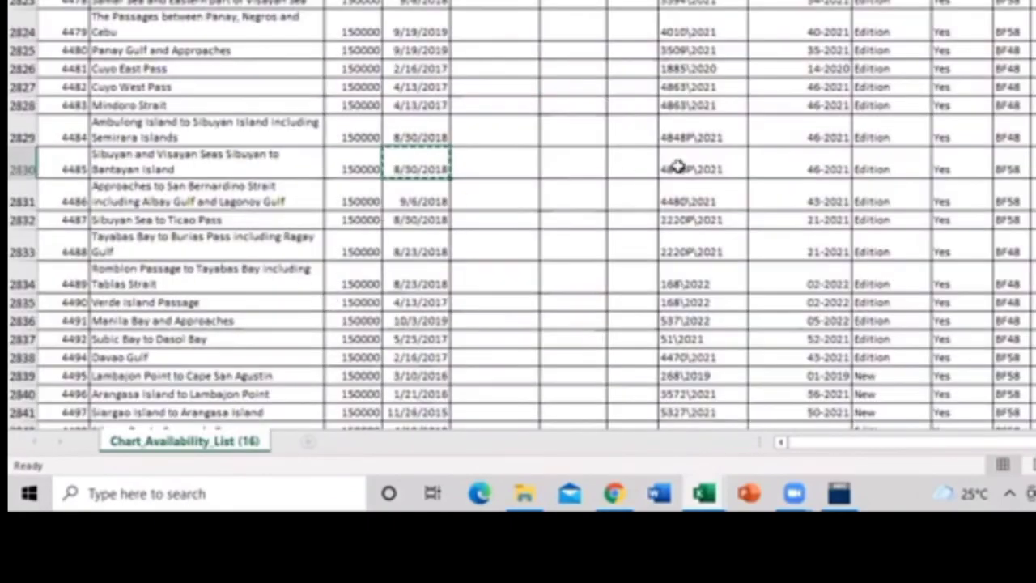
left_click(680, 168)
key("ctrl+c")
key("alt+Tab")
key("Right")
key("ctrl+v")
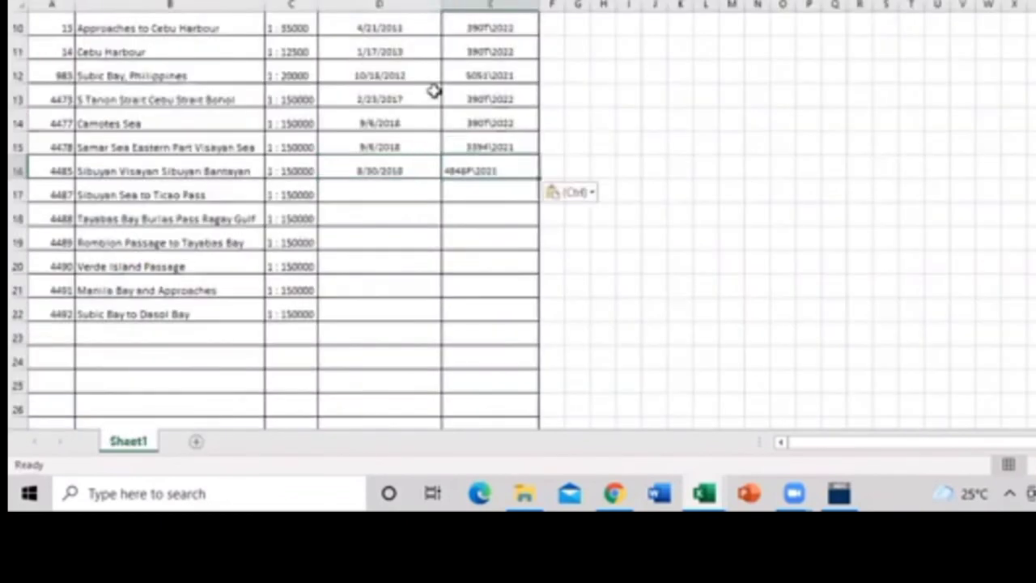
key("Escape")
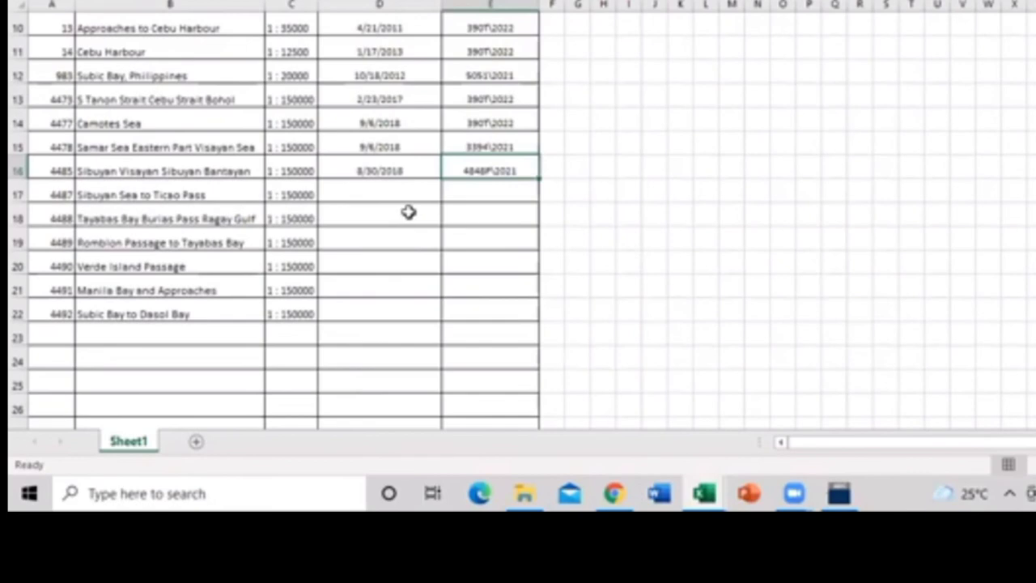
Copy the edition dates of charts 4487 through 4492, from 8/30/2018 down to 5/25/2017, into the voyage table's Date Published/Edition column.
key("alt+Tab")
scroll(415, 243, "down", 2)
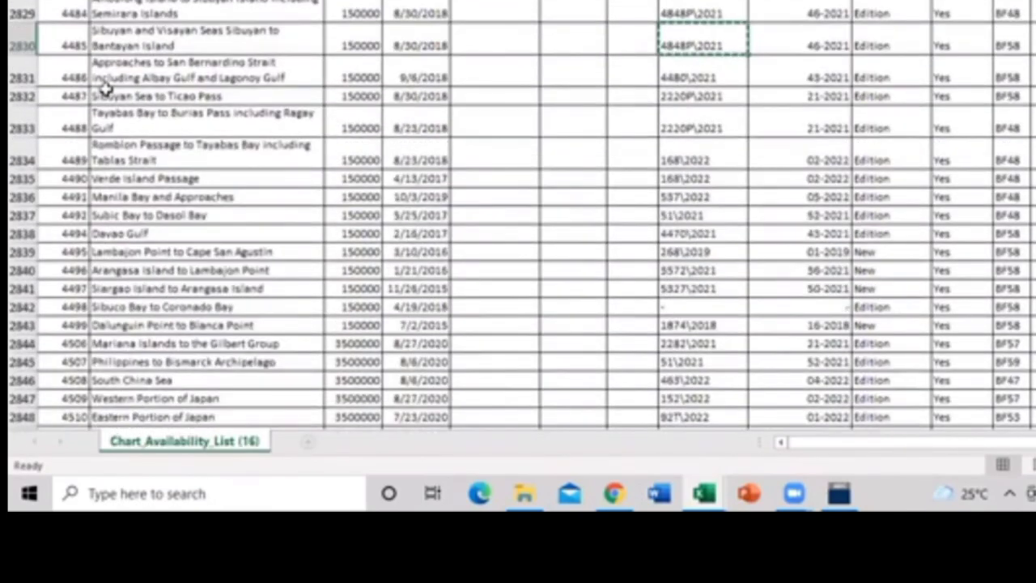
left_click_drag(414, 99, 423, 215)
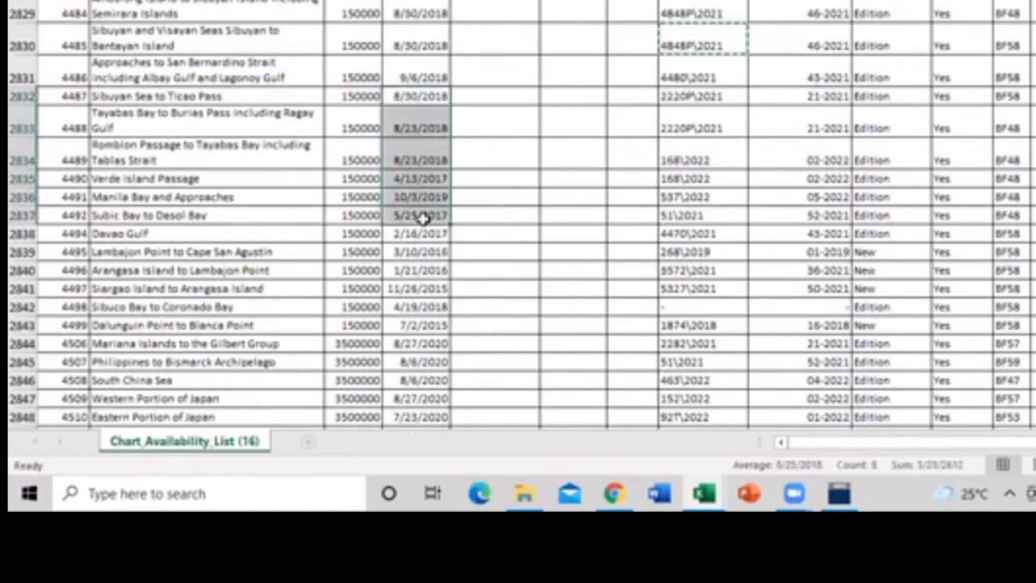
key("ctrl+c")
key("alt+Tab")
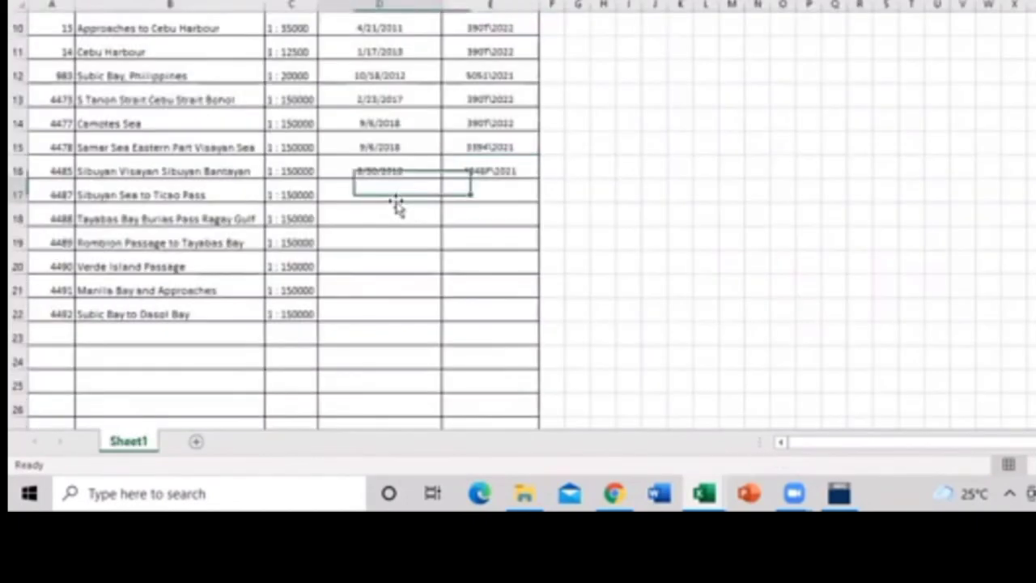
left_click(396, 204)
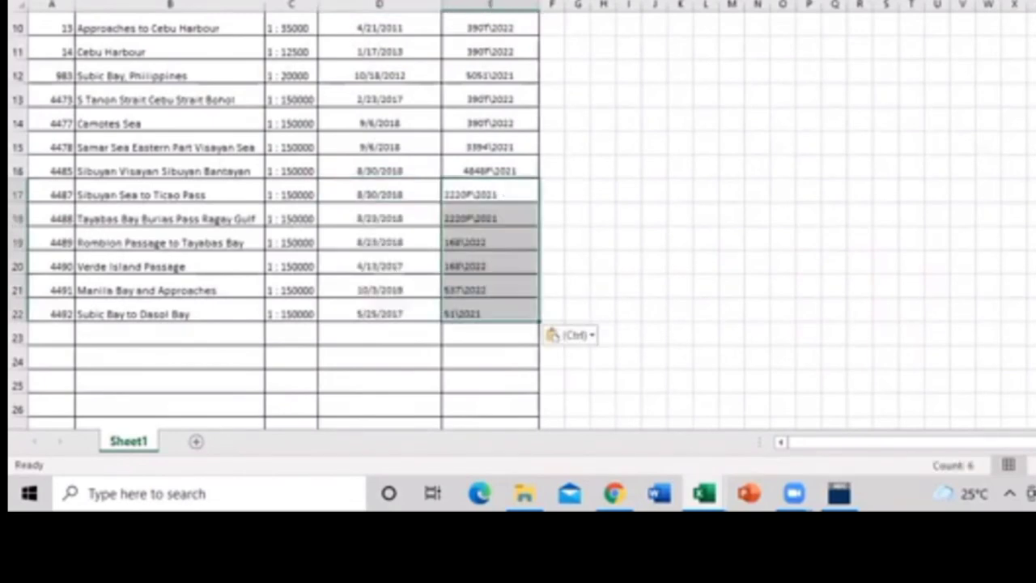
Review the voyage table's chart numbers, titles, scales, edition dates and latest corrections from chart 13 to chart 4492.
scroll(586, 232, "up", 2)
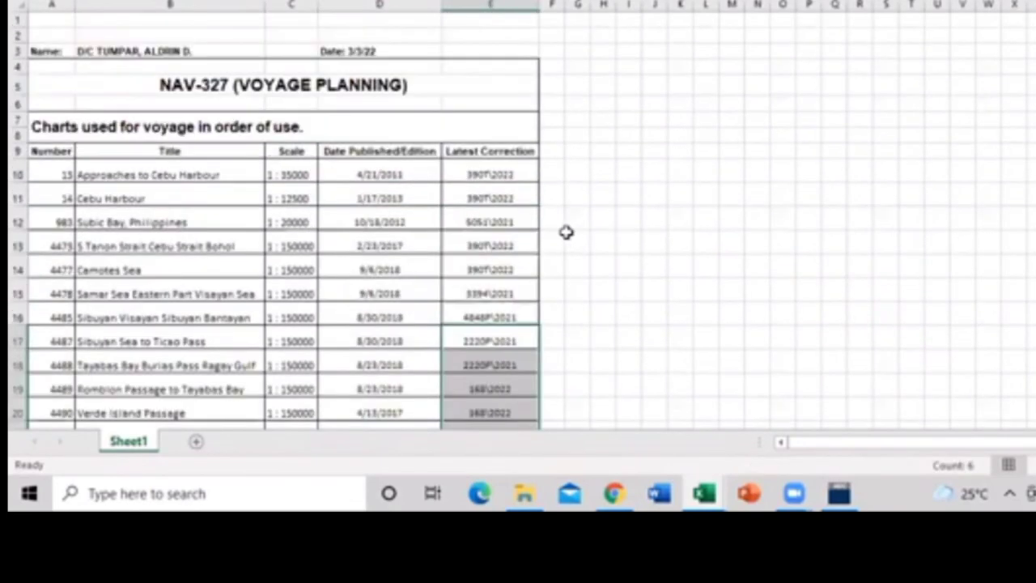
scroll(815, 394, "down", 1)
scroll(261, 178, "up", 2)
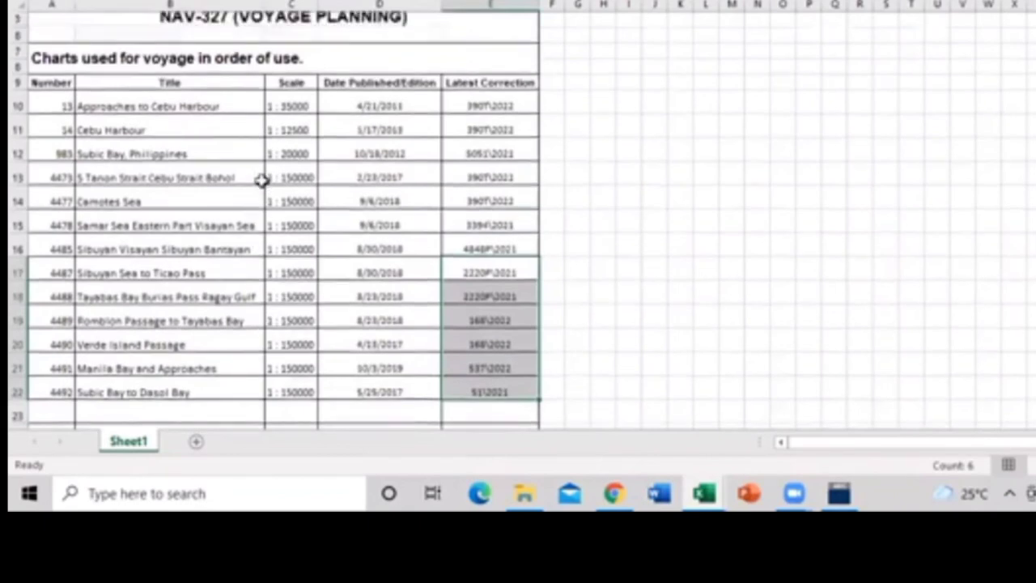
scroll(354, 164, "down", 1)
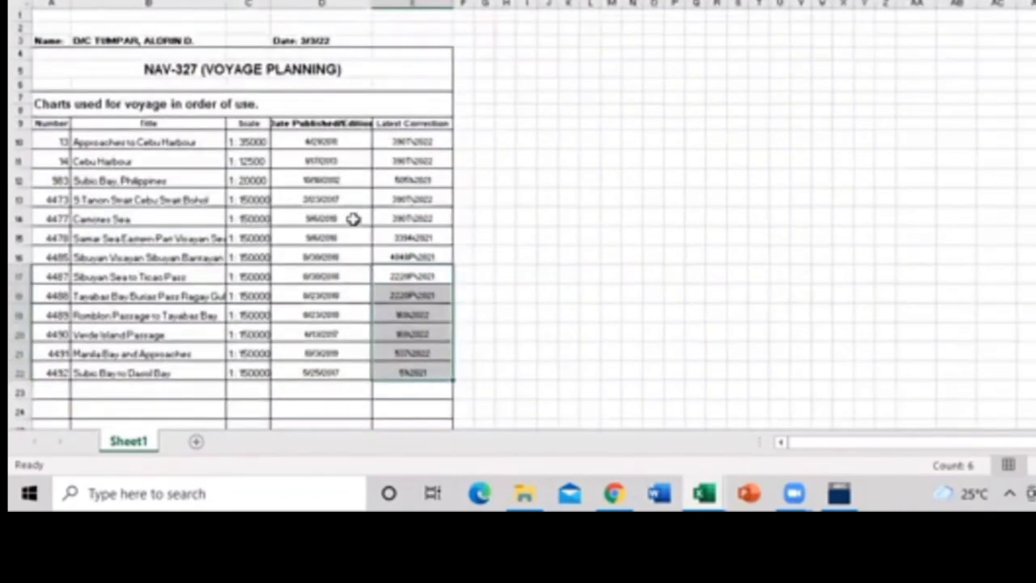
scroll(340, 214, "up", 1)
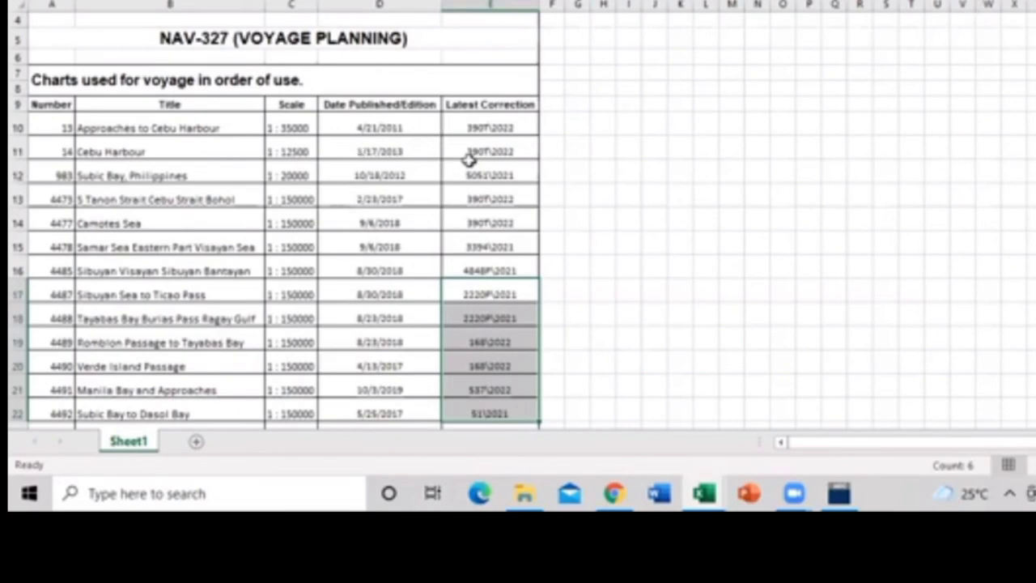
scroll(522, 156, "down", 1)
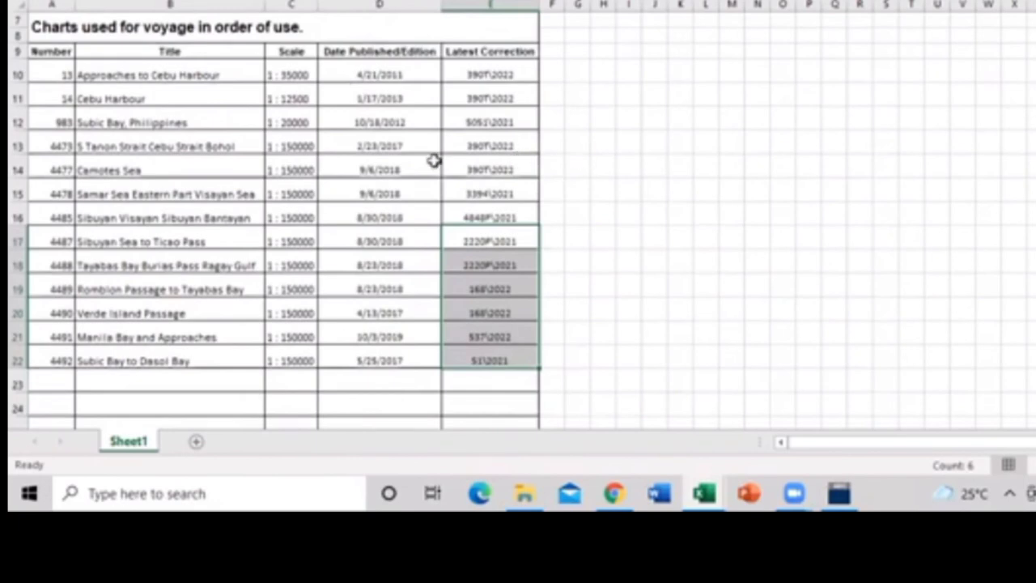
scroll(435, 161, "up", 2)
scroll(465, 119, "down", 1)
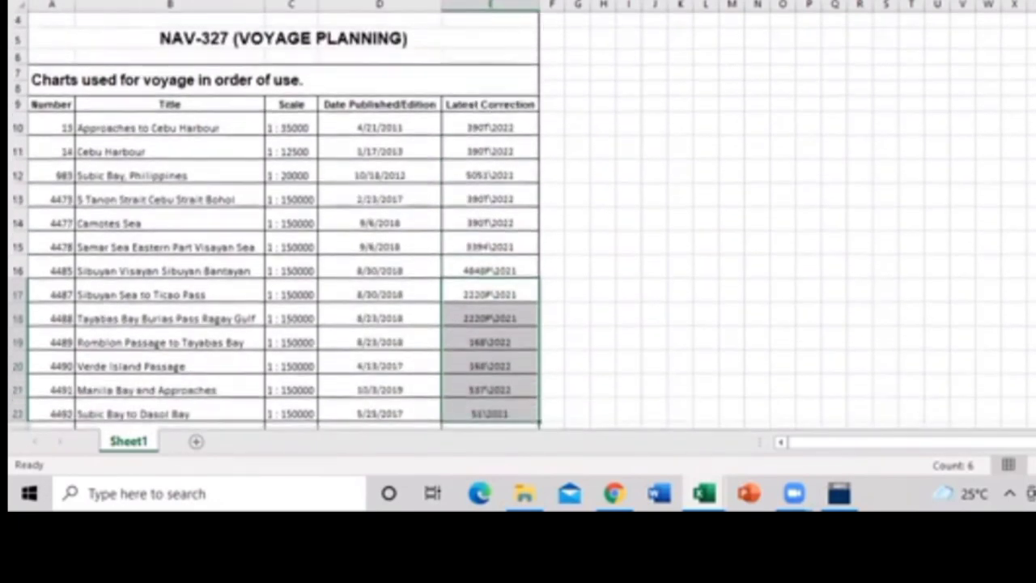